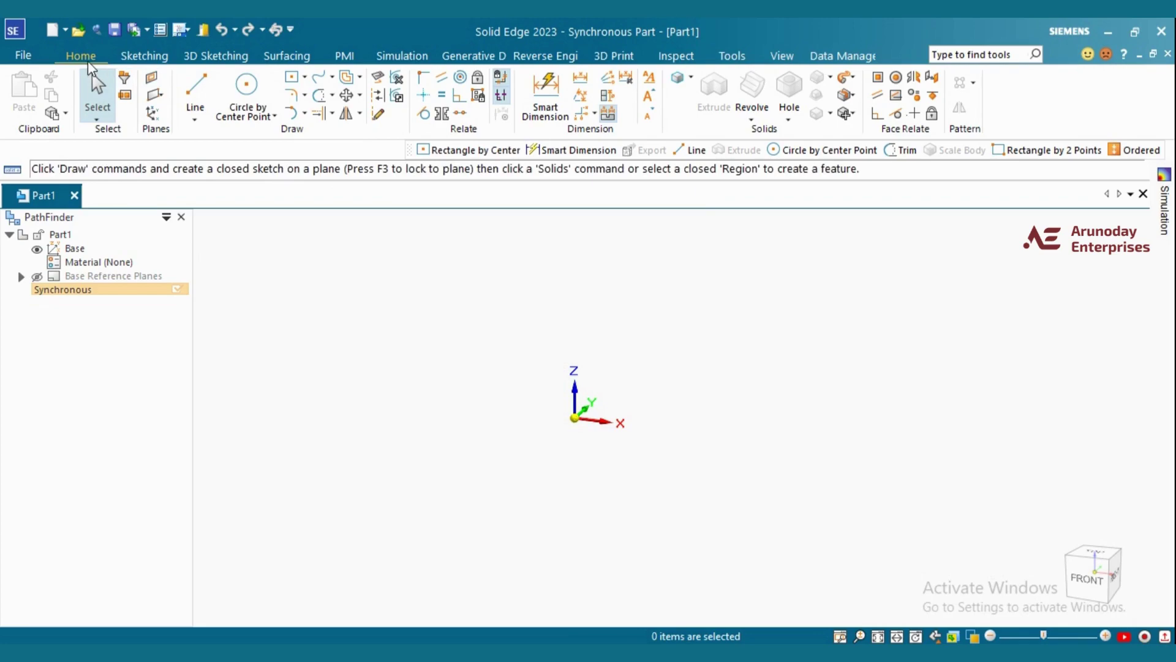
pyautogui.click(139, 60)
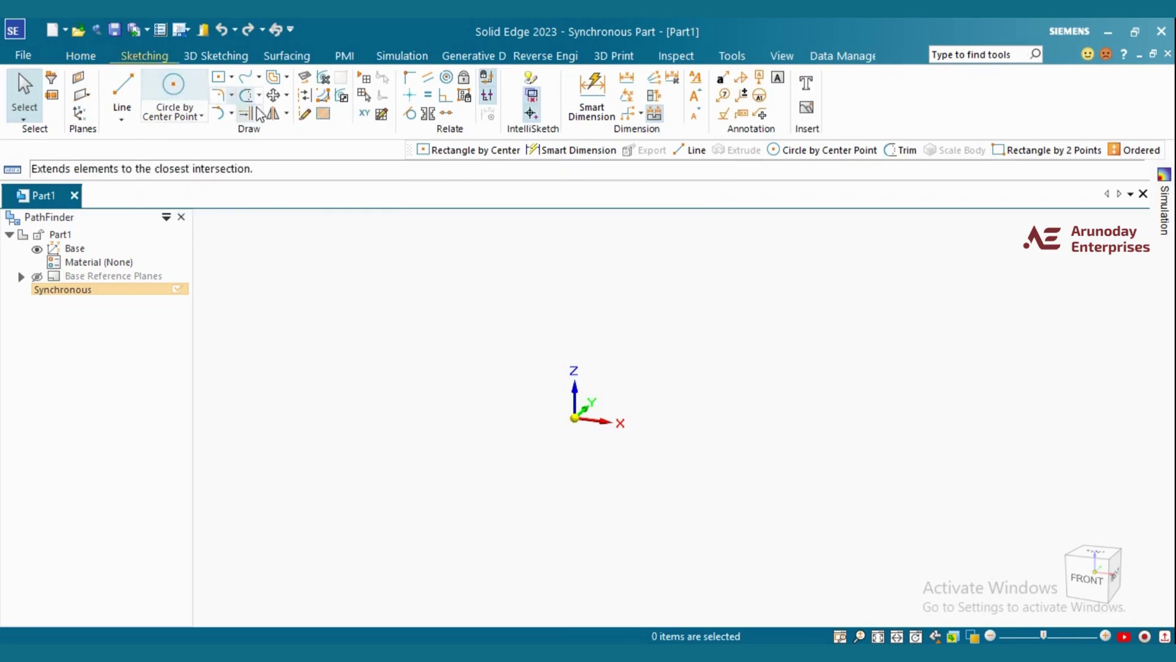
pyautogui.click(82, 56)
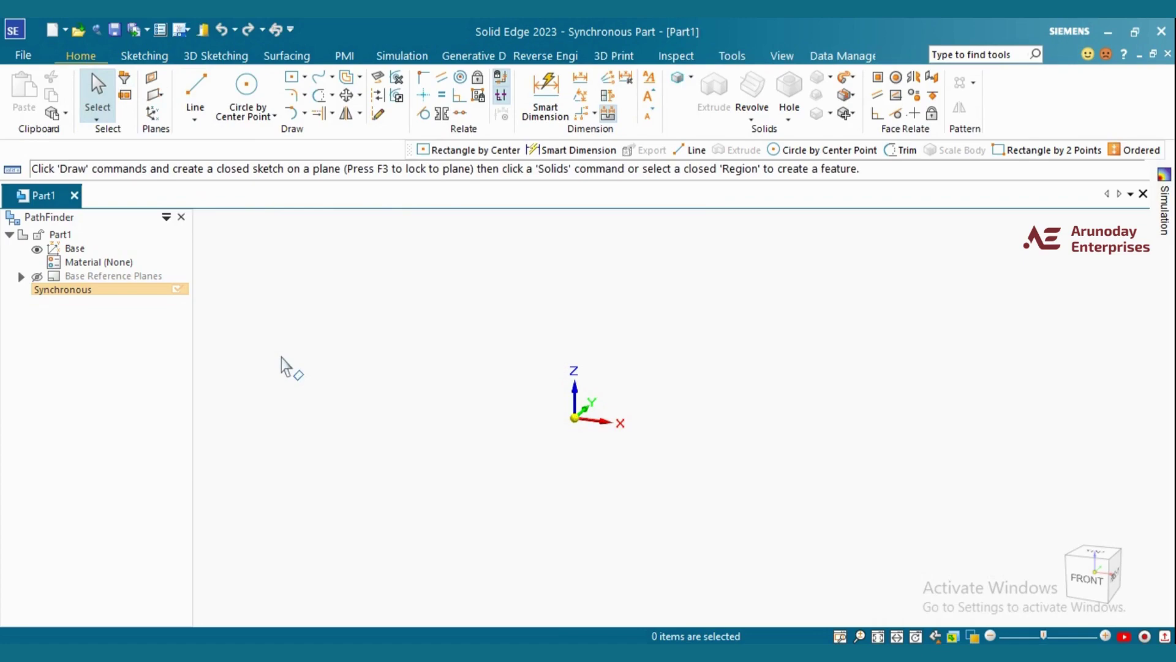
# Sketch three circles on the Front (xz) plane, the first about 32 mm and the second about 88 mm in diameter
pyautogui.click(246, 90)
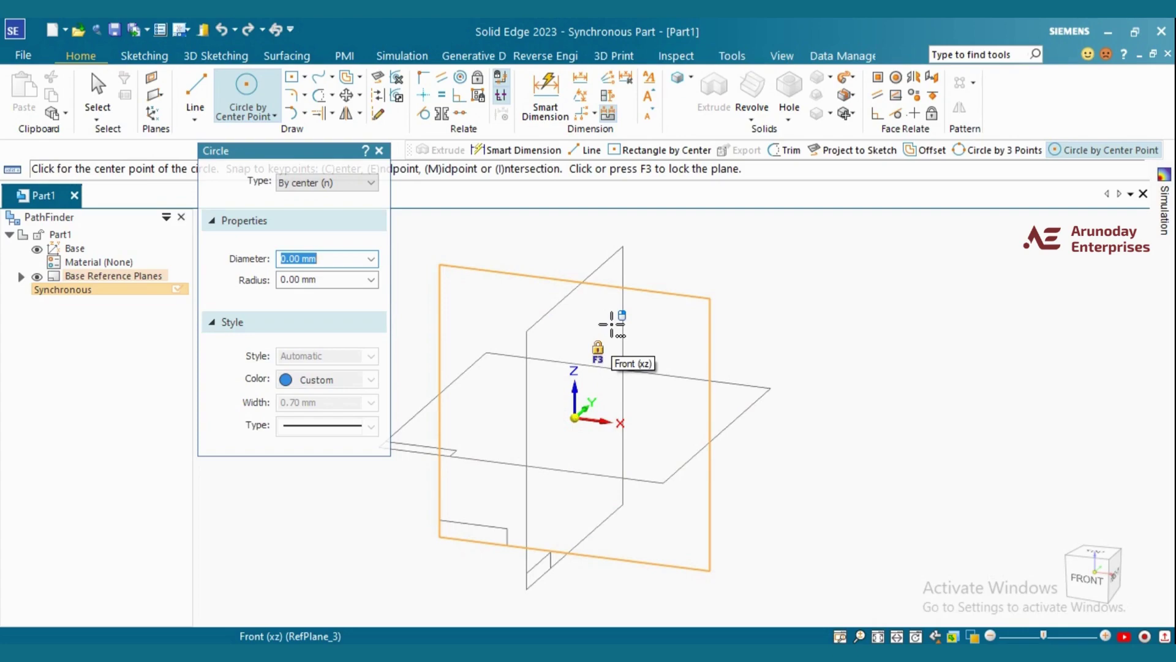
pyautogui.click(585, 347)
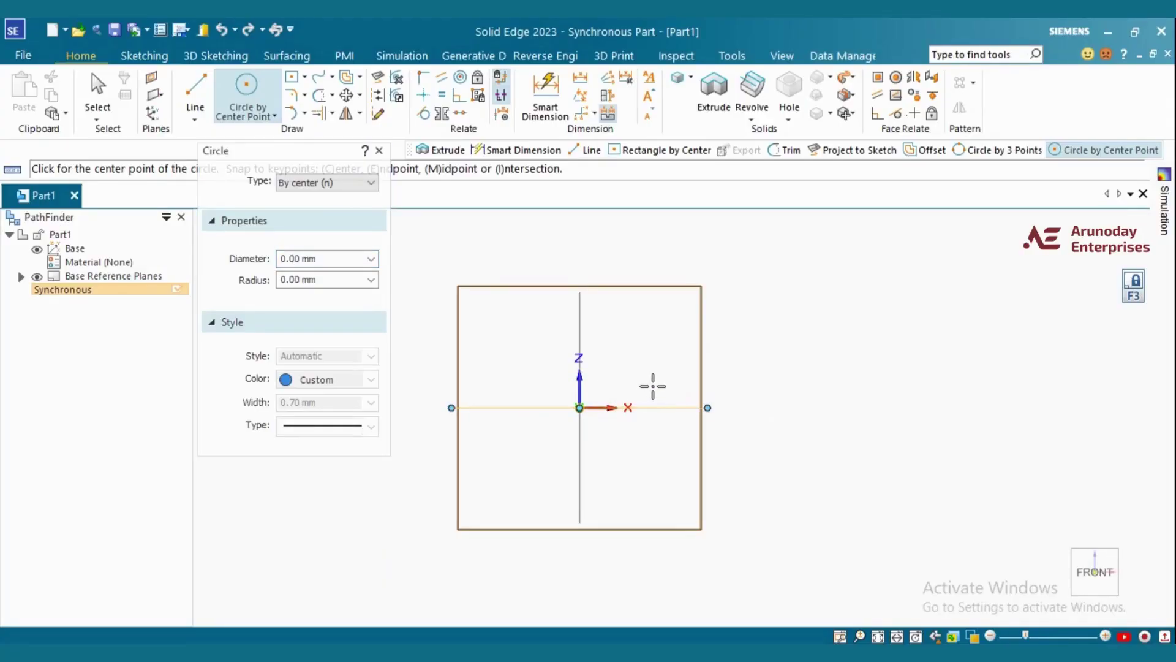
pyautogui.click(643, 352)
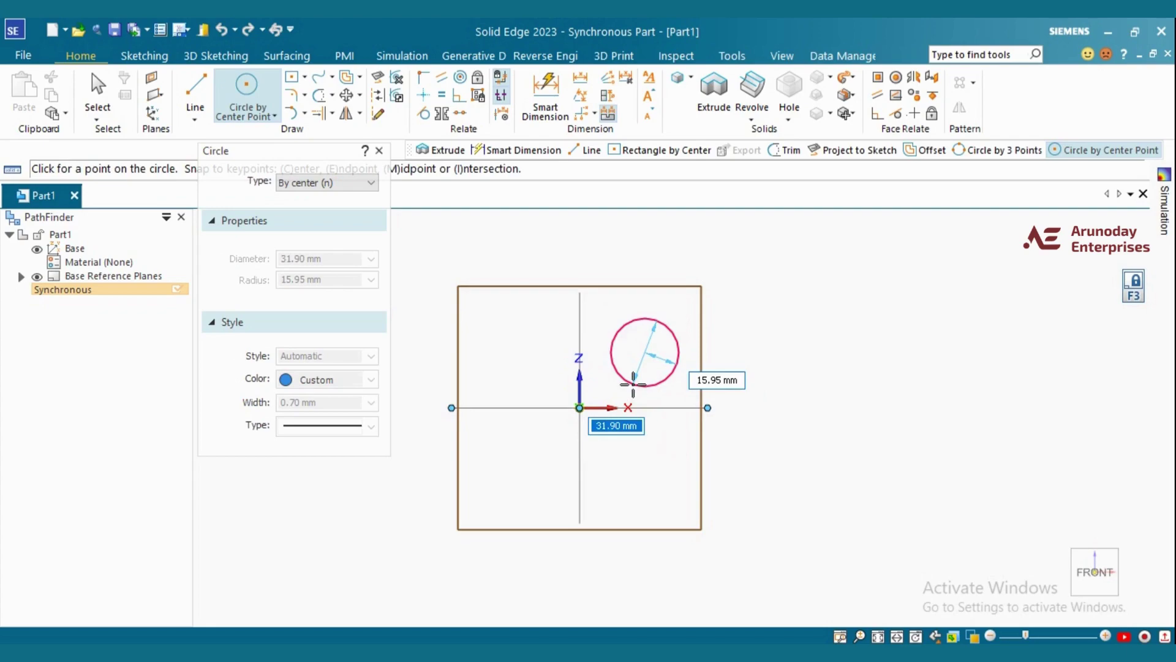
pyautogui.click(633, 384)
pyautogui.click(867, 353)
pyautogui.click(784, 392)
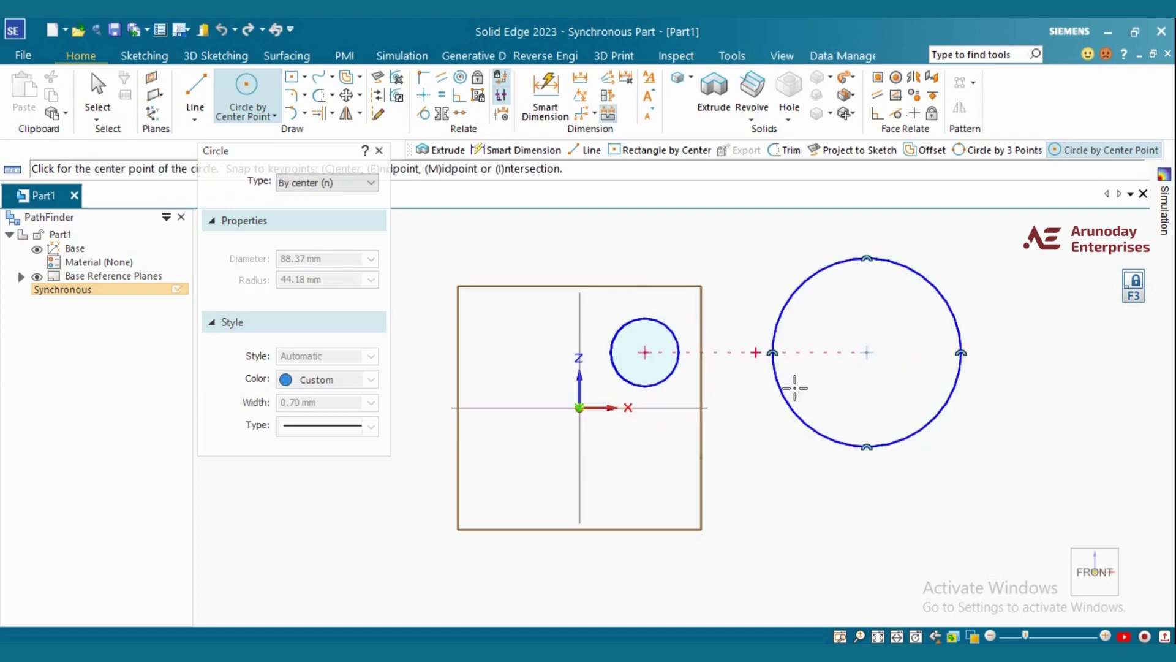
pyautogui.click(715, 251)
pyautogui.click(649, 240)
pyautogui.scroll(-3, 697, 409)
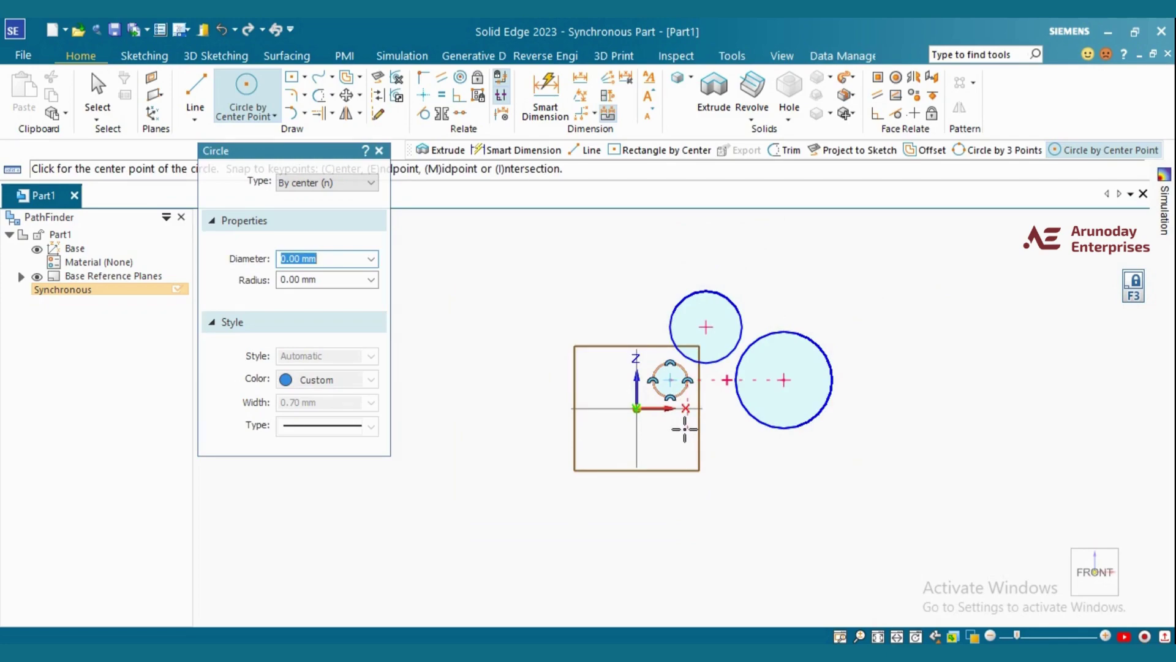
# Delete all three sketched circles from the Front plane
pyautogui.press('Escape')
pyautogui.moveTo(893, 460)
pyautogui.mouseDown()
pyautogui.moveTo(766, 334)
pyautogui.moveTo(625, 254)
pyautogui.mouseUp()
pyautogui.press('Delete')
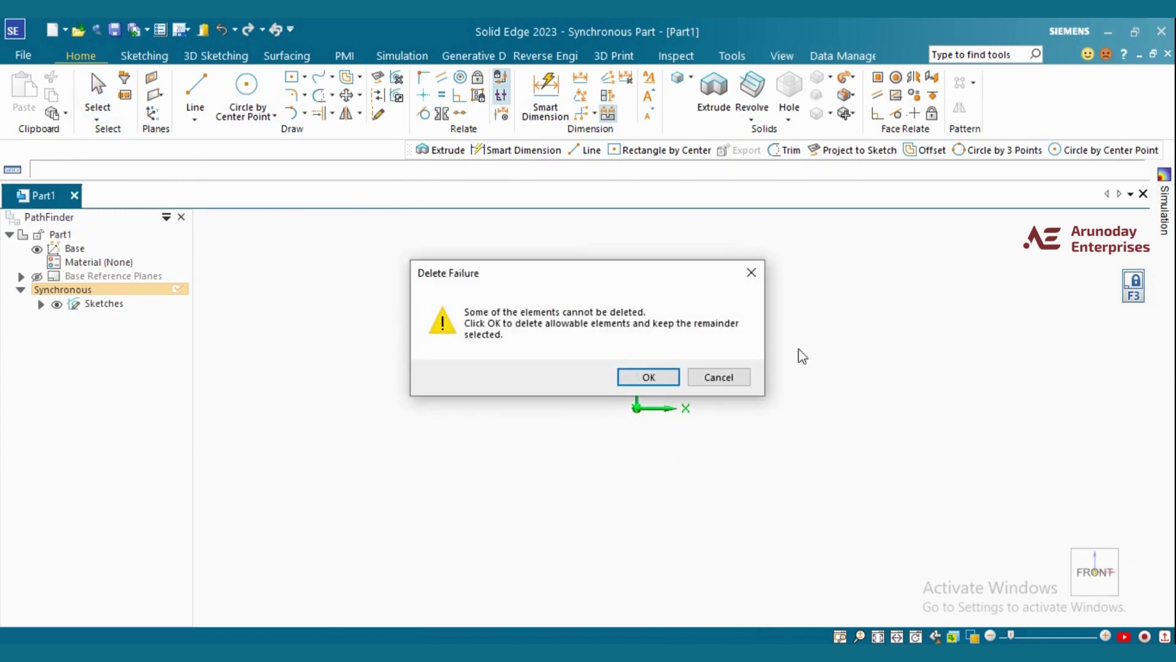
pyautogui.click(652, 376)
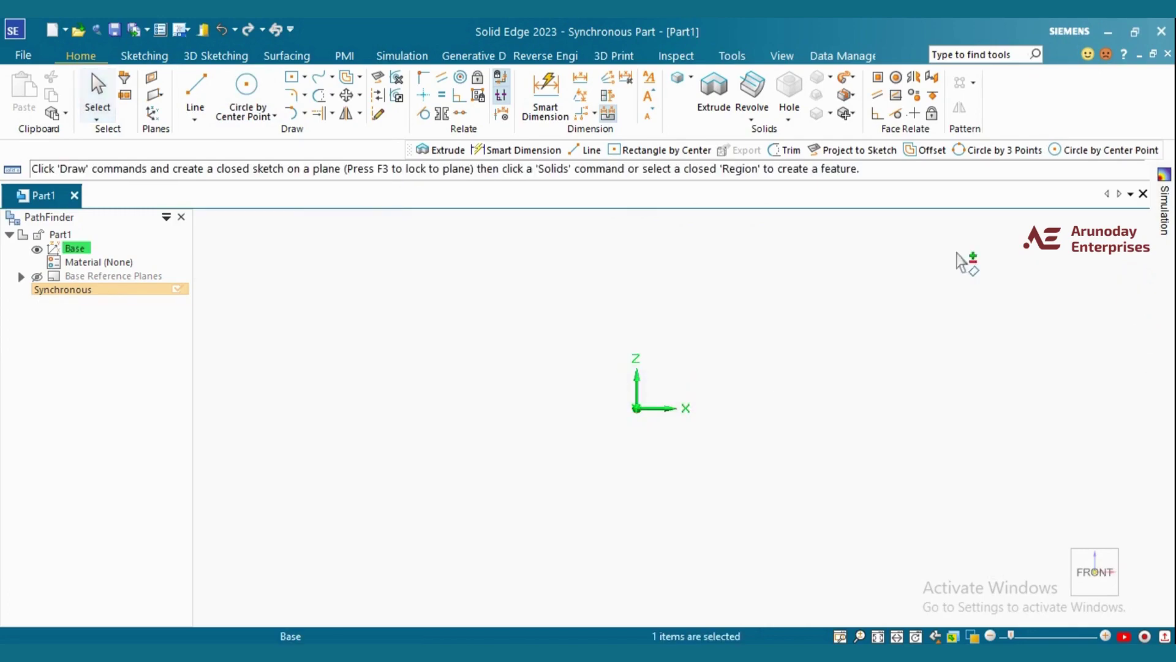
# Lock sketching to the Top (xy) plane and draw a circle centred on the origin
pyautogui.click(247, 89)
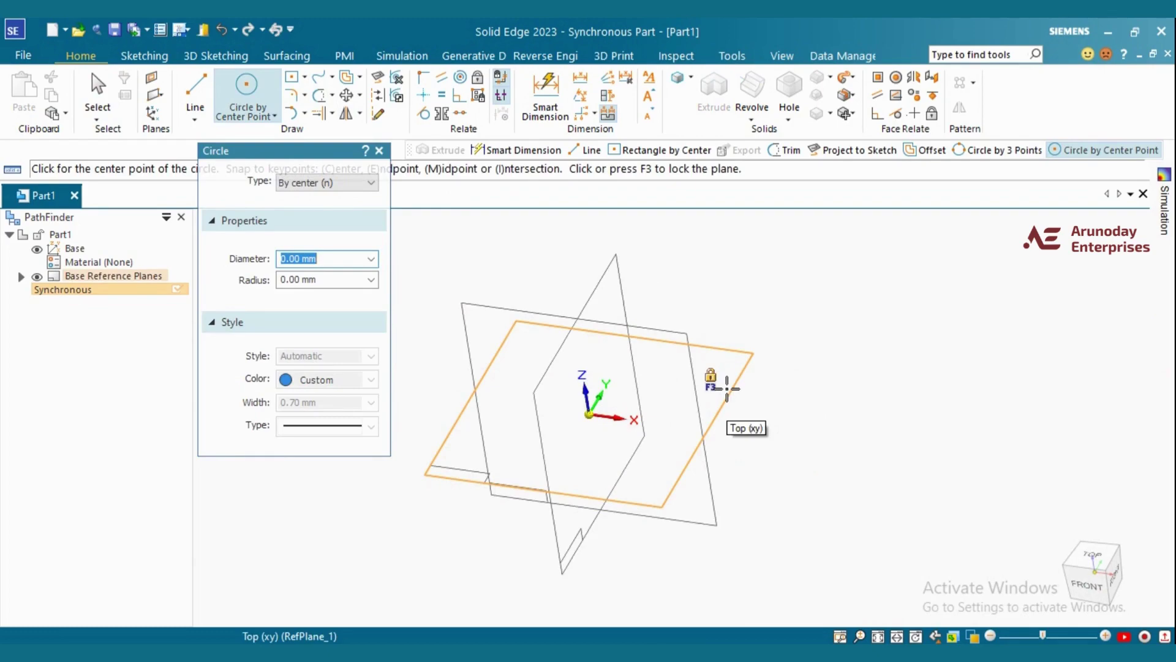
pyautogui.press('F3')
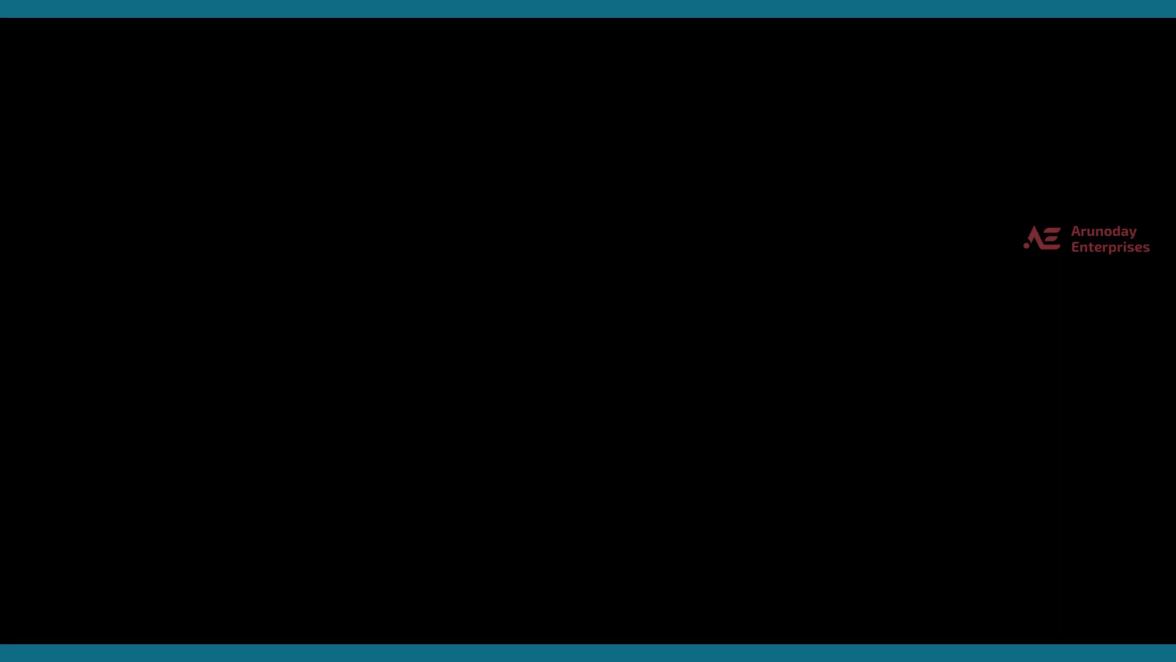
pyautogui.scroll(-1, 604, 435)
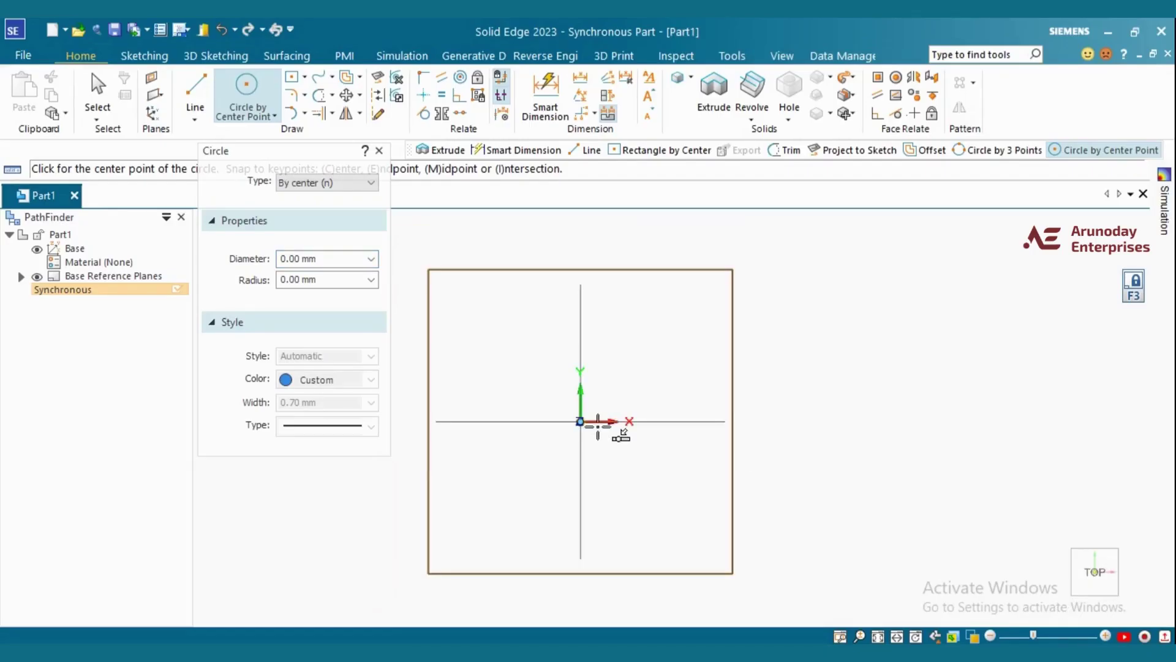
pyautogui.click(579, 422)
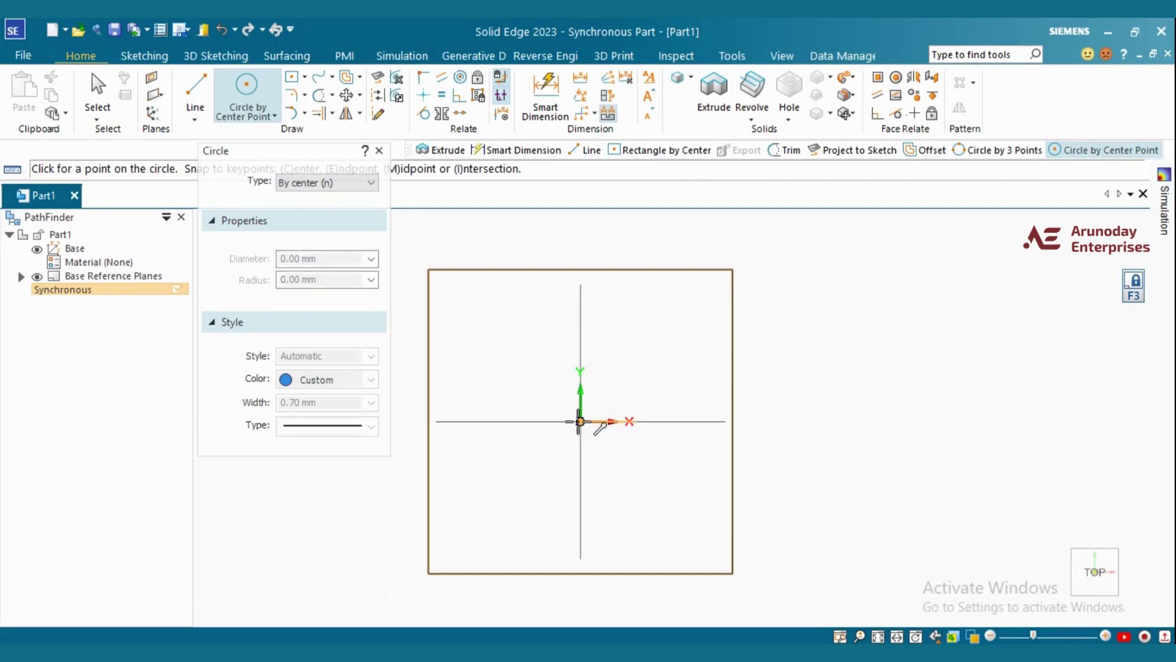
pyautogui.click(545, 469)
pyautogui.press('Escape')
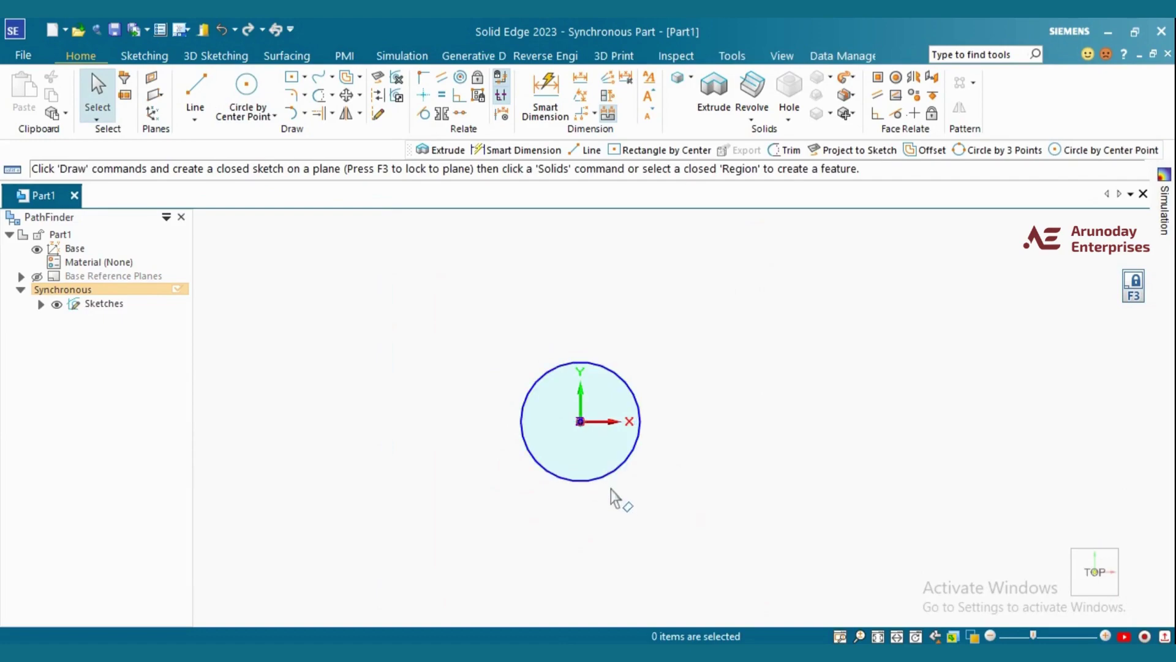
# Extrude the circular region symmetrically about the sketch plane to a total length of about 121 mm
pyautogui.scroll(-2, 691, 579)
pyautogui.moveTo(727, 539); pyautogui.dragTo(617, 484, button='middle')
pyautogui.scroll(2, 617, 484)
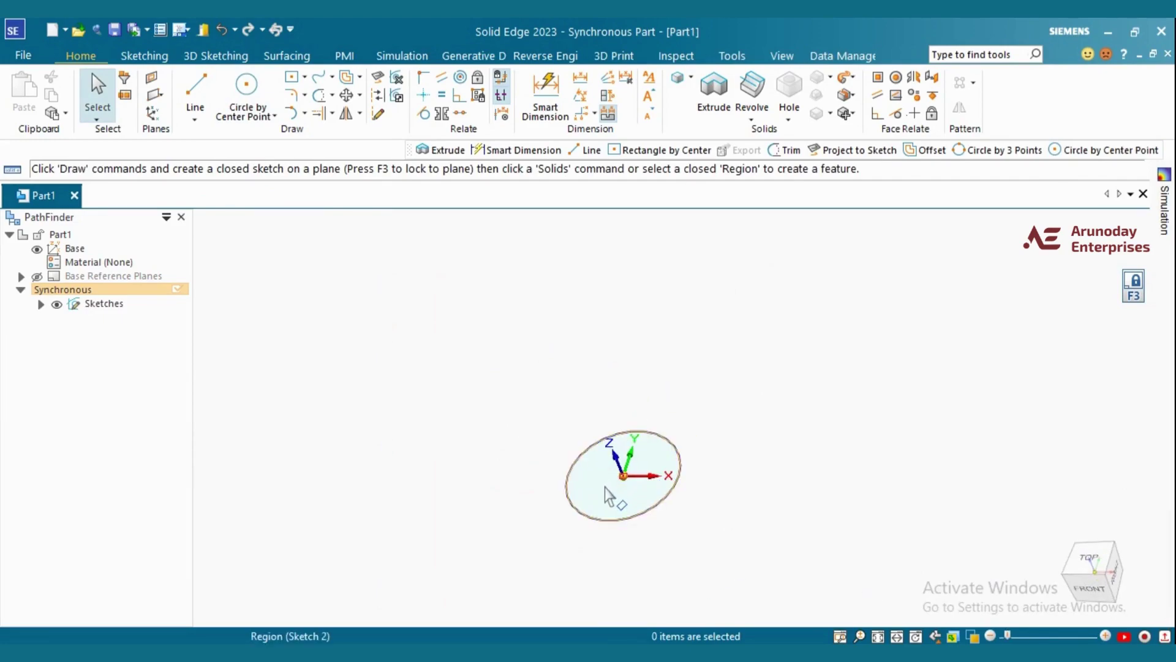
pyautogui.click(602, 501)
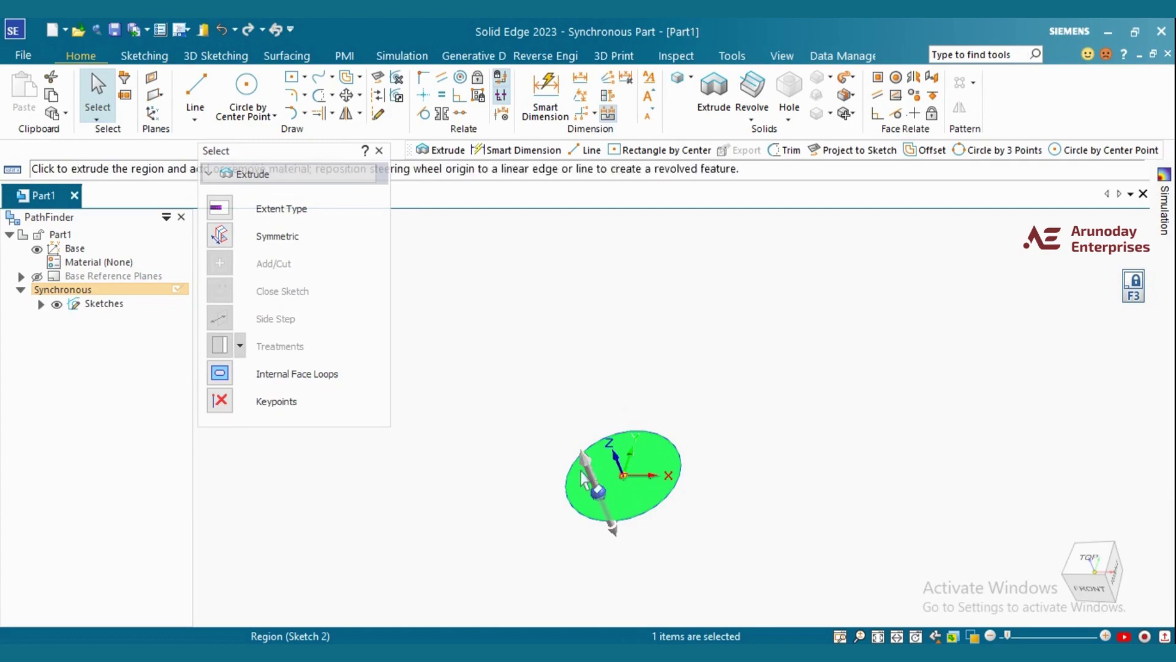
pyautogui.click(587, 466)
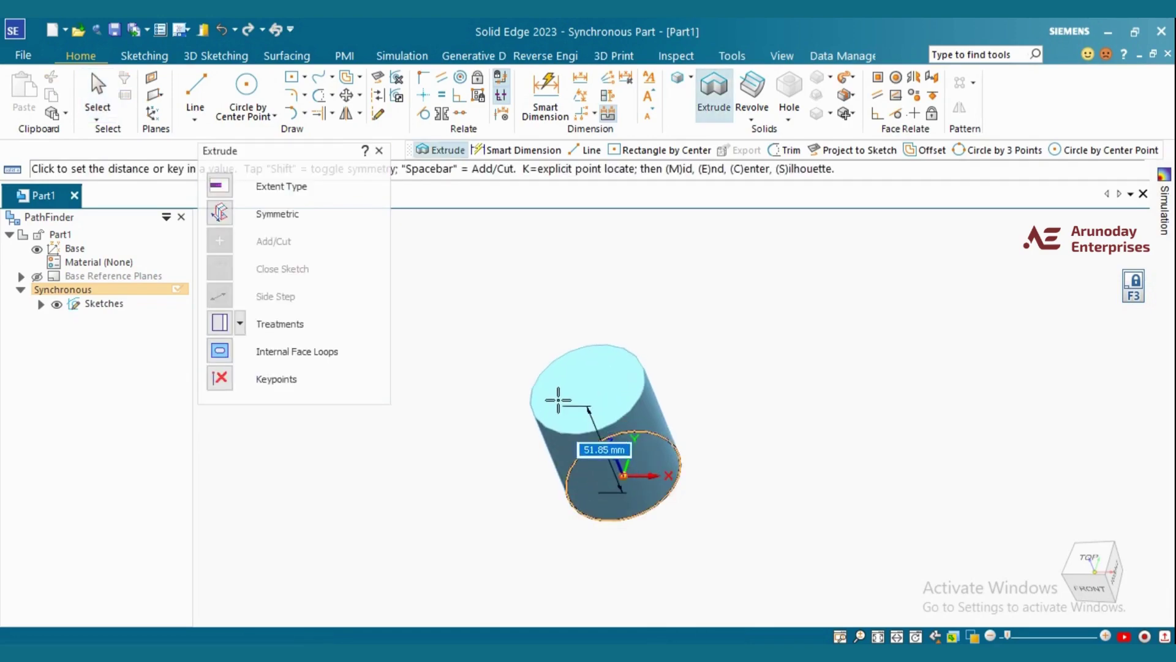
pyautogui.scroll(-2, 553, 311)
pyautogui.scroll(-2, 551, 325)
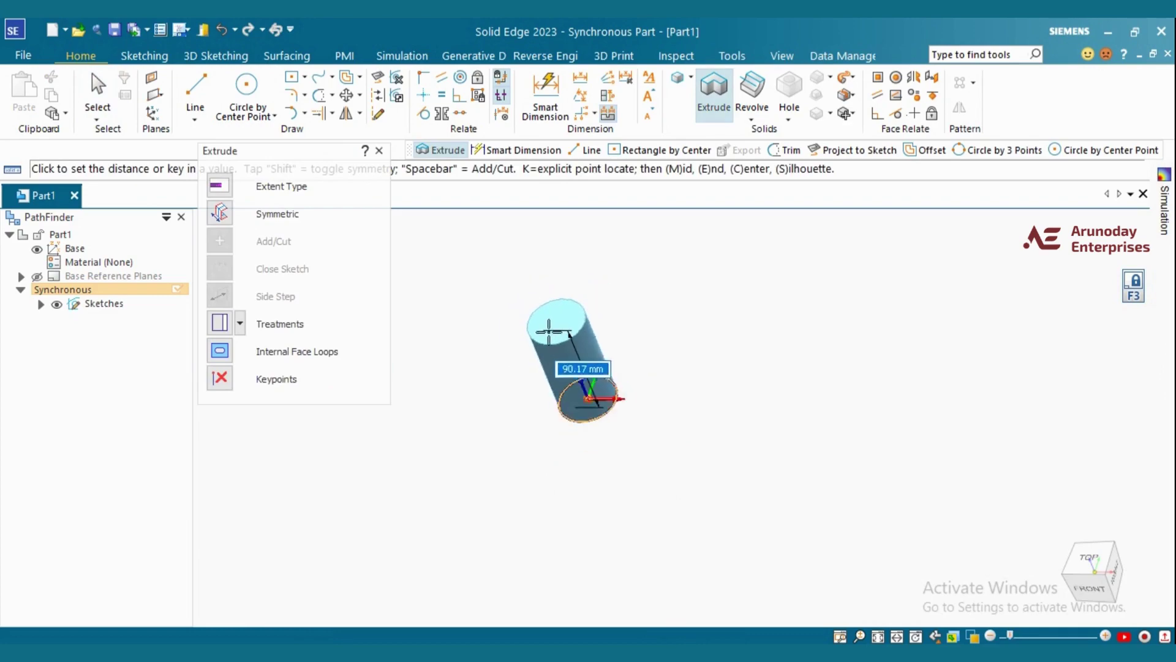
pyautogui.moveTo(552, 333); pyautogui.dragTo(514, 262, button='middle')
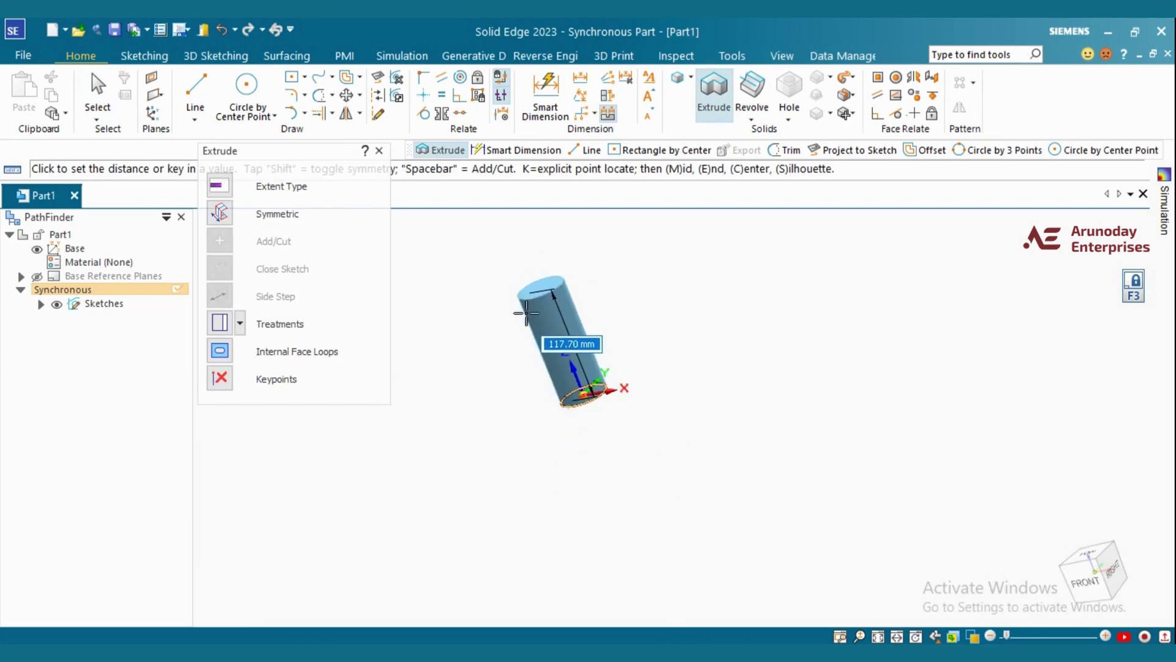
pyautogui.scroll(2, 531, 316)
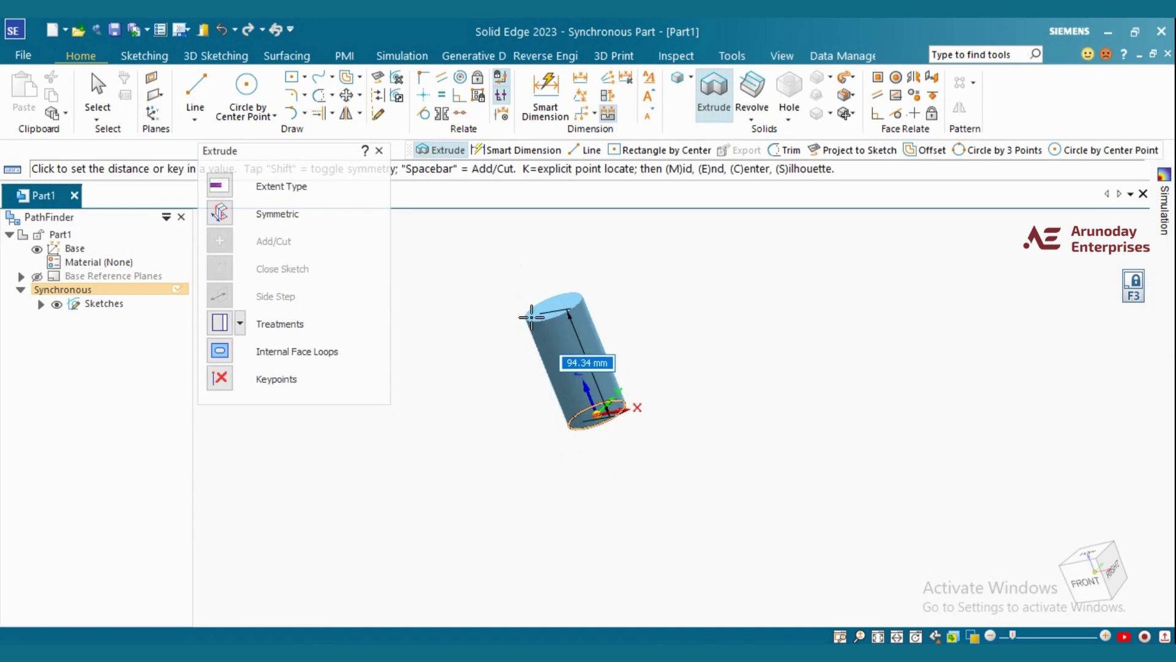
pyautogui.press('shift')
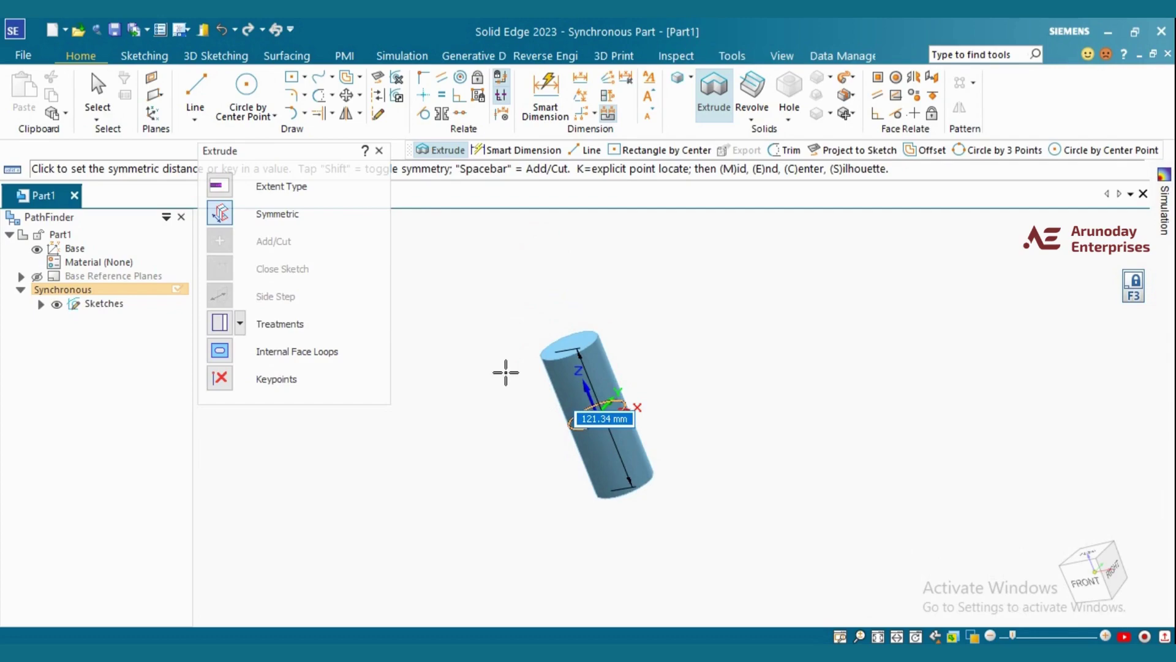
pyautogui.click(506, 372)
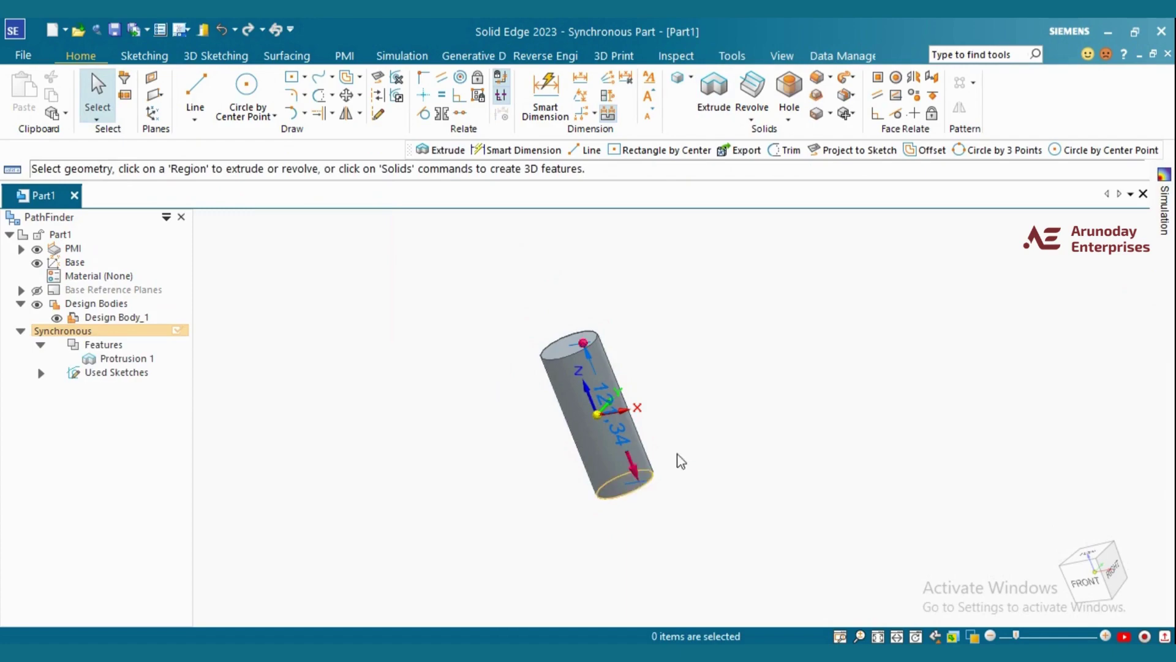
pyautogui.scroll(3, 686, 420)
pyautogui.moveTo(730, 476)
pyautogui.mouseDown(button='middle')
pyautogui.moveTo(780, 444)
pyautogui.moveTo(781, 339)
pyautogui.moveTo(707, 375)
pyautogui.moveTo(672, 447)
pyautogui.mouseUp(button='middle')
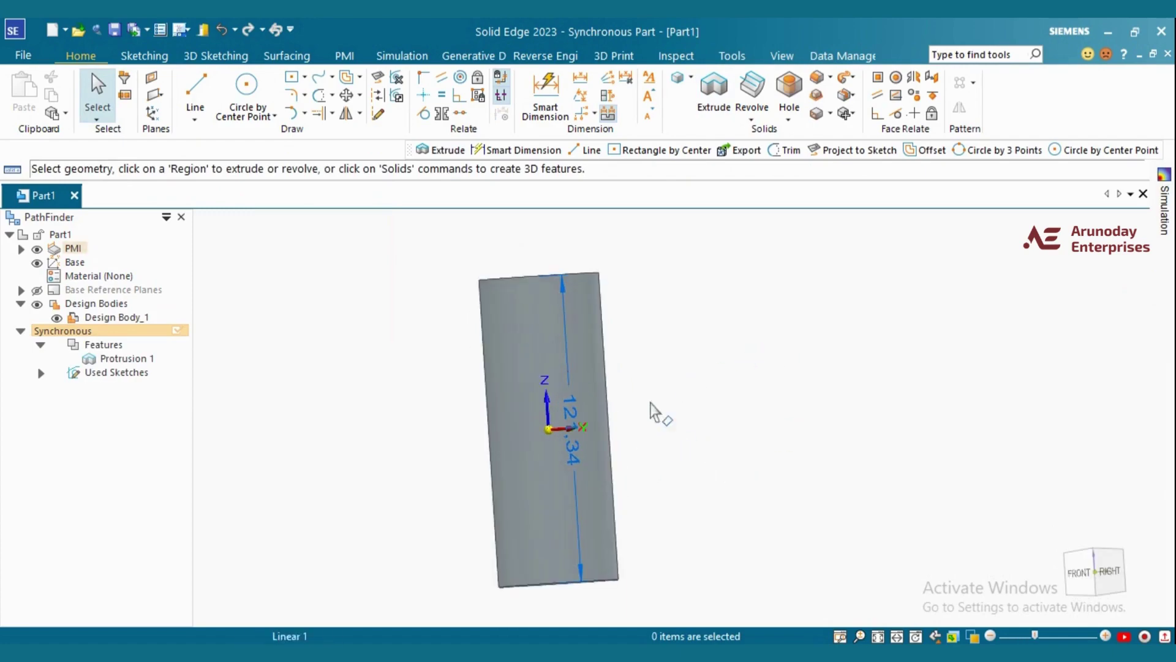
pyautogui.moveTo(650, 404); pyautogui.dragTo(764, 489, button='middle')
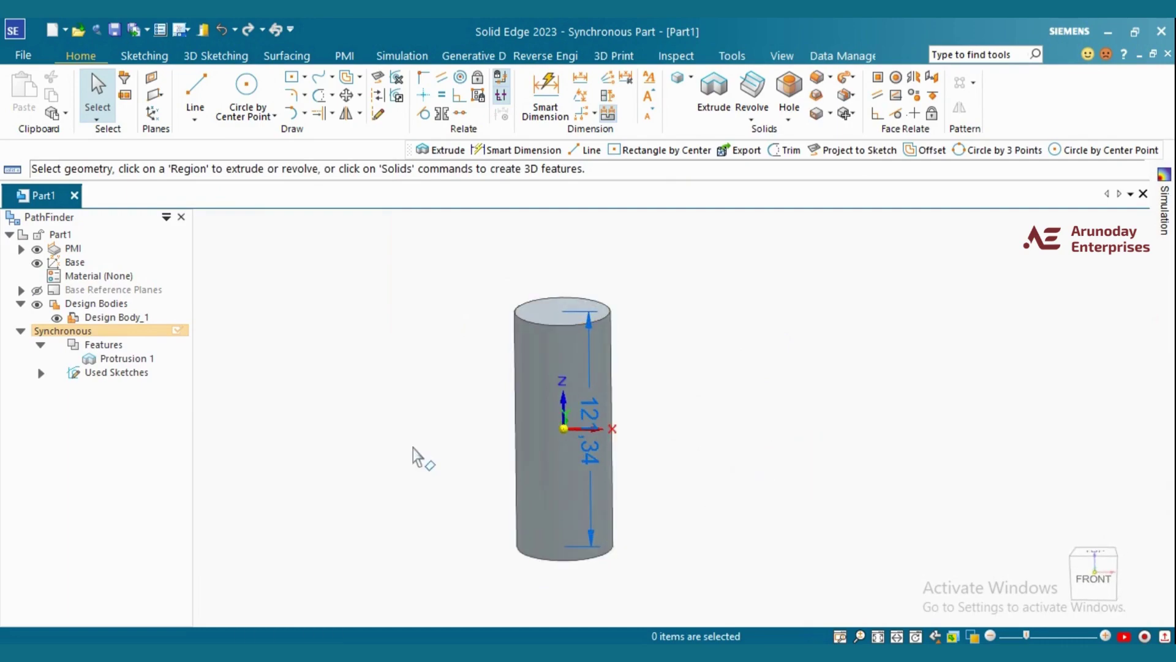
# Create a new part from the iso metric part.par template and transition it to the Ordered environment
pyautogui.hotkey('ctrl', 'n')
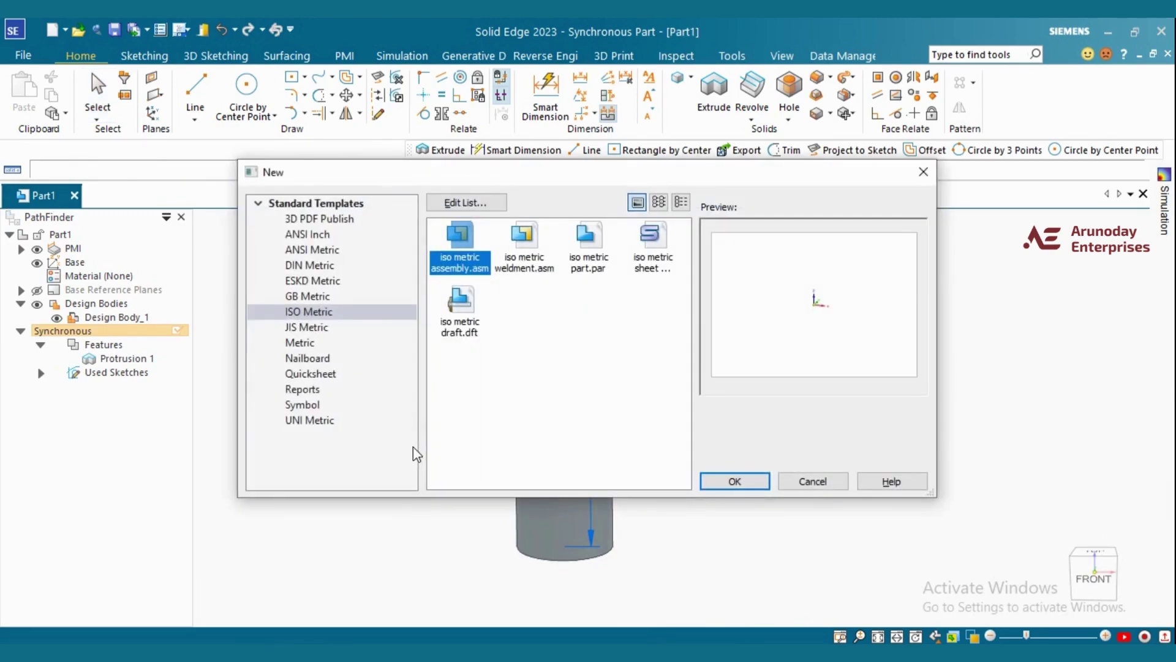
pyautogui.click(582, 242)
pyautogui.click(729, 480)
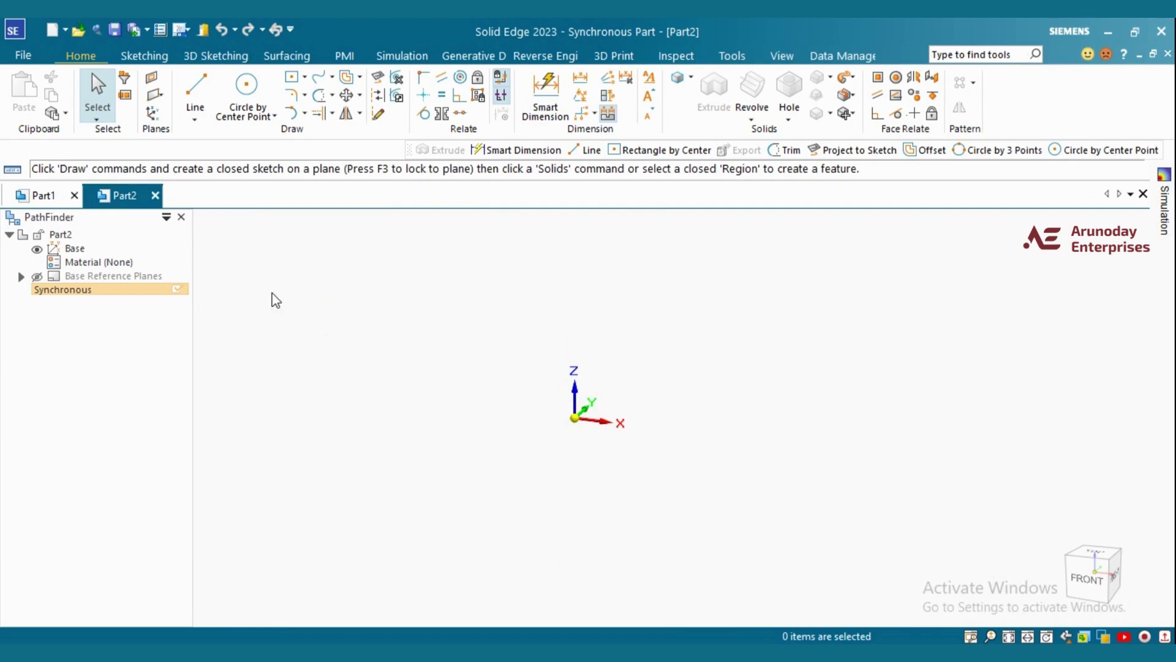
pyautogui.rightClick(273, 297)
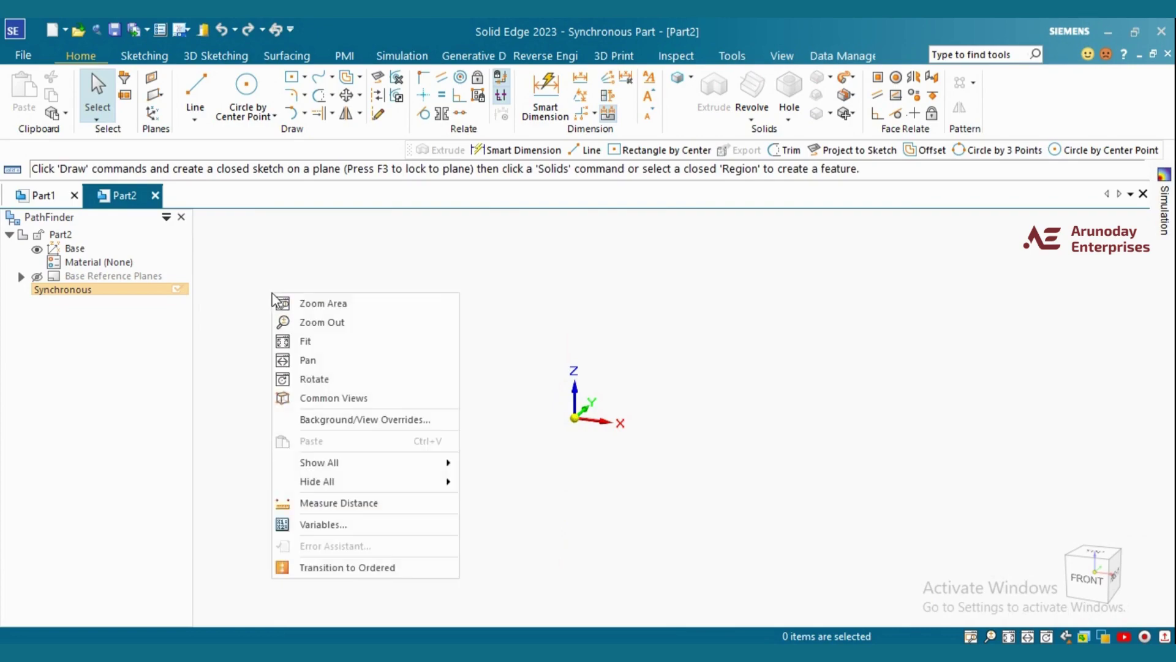
pyautogui.click(356, 569)
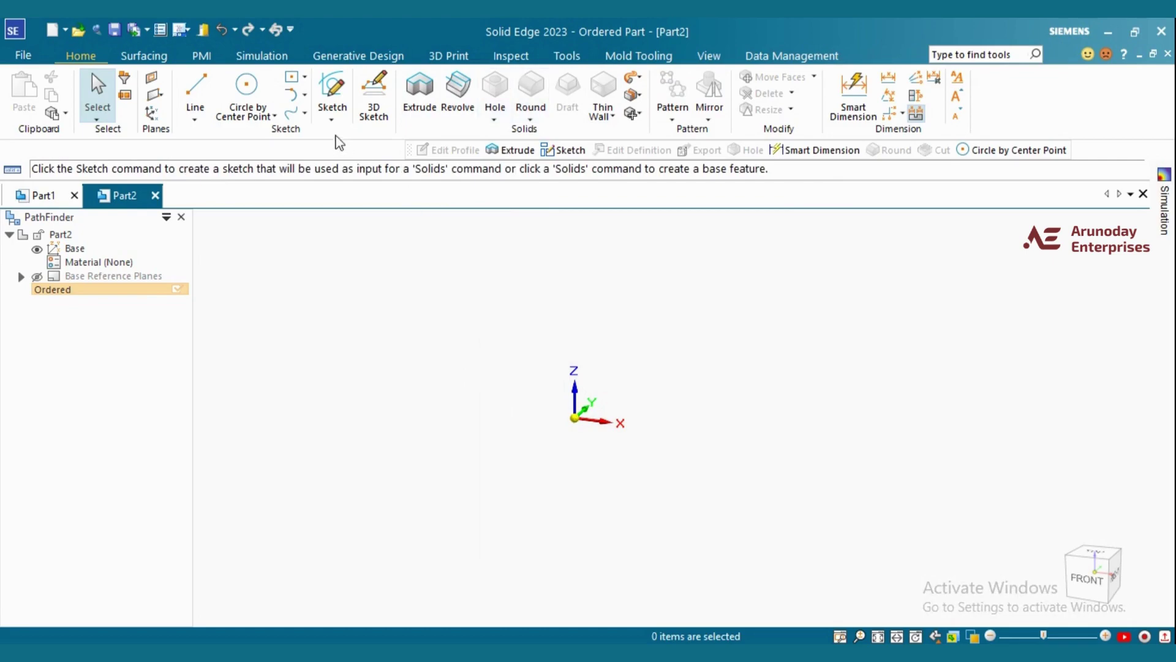
# Start an ordered sketch on the Top (xy) plane and draw a circle centred on the origin
pyautogui.click(330, 91)
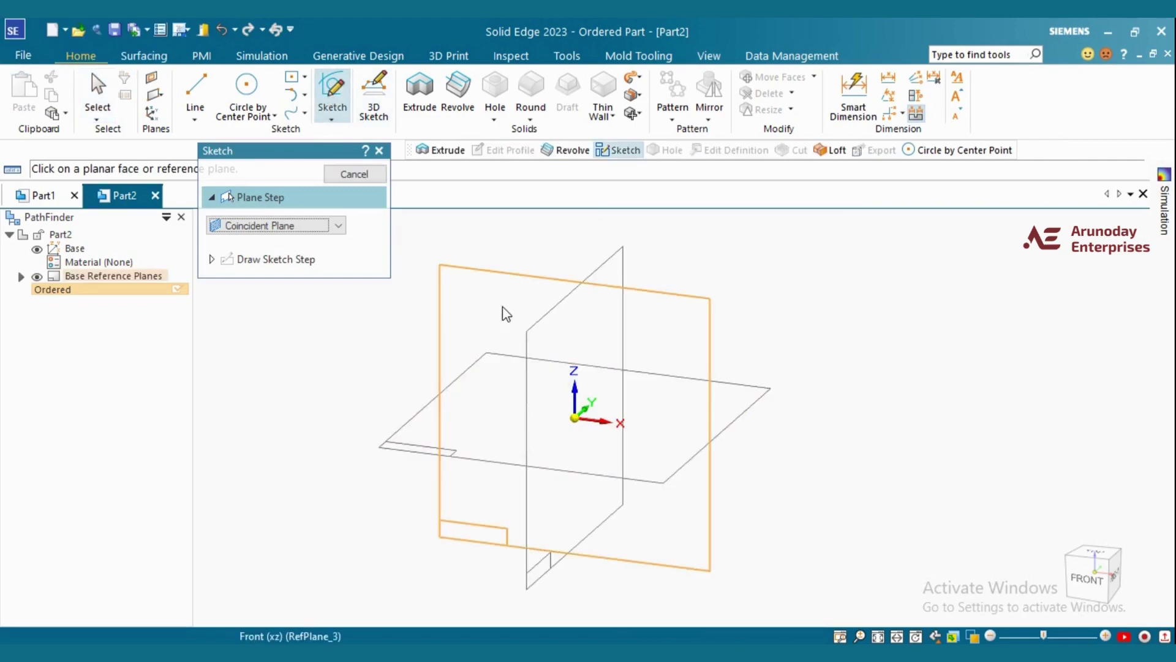
pyautogui.click(754, 403)
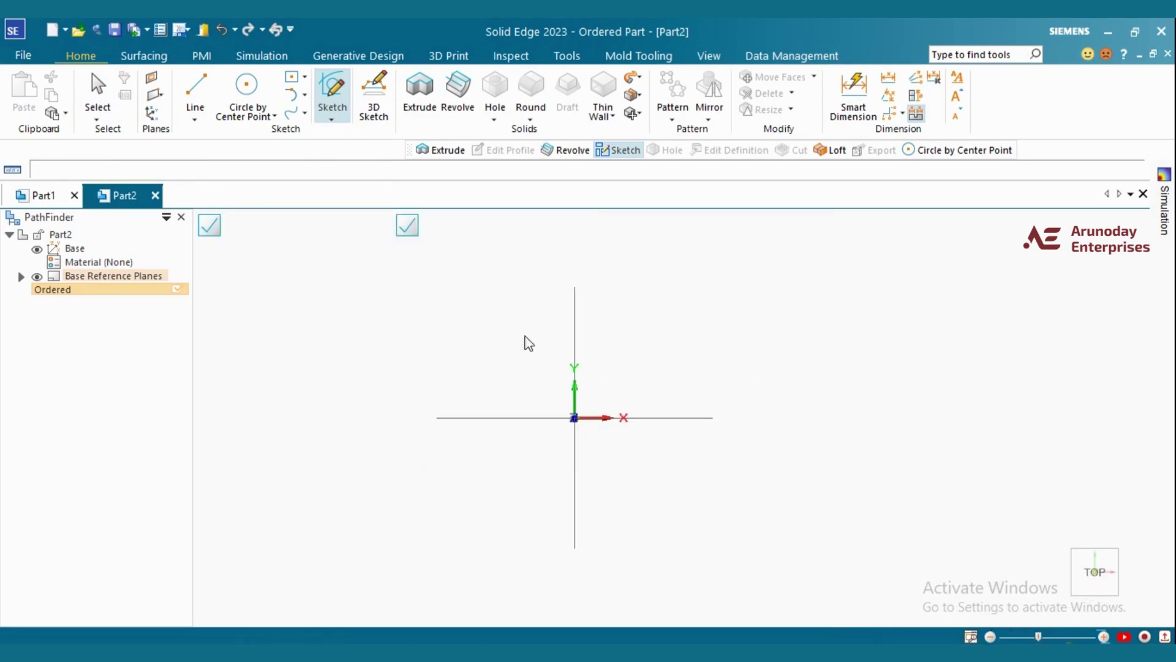
pyautogui.click(258, 89)
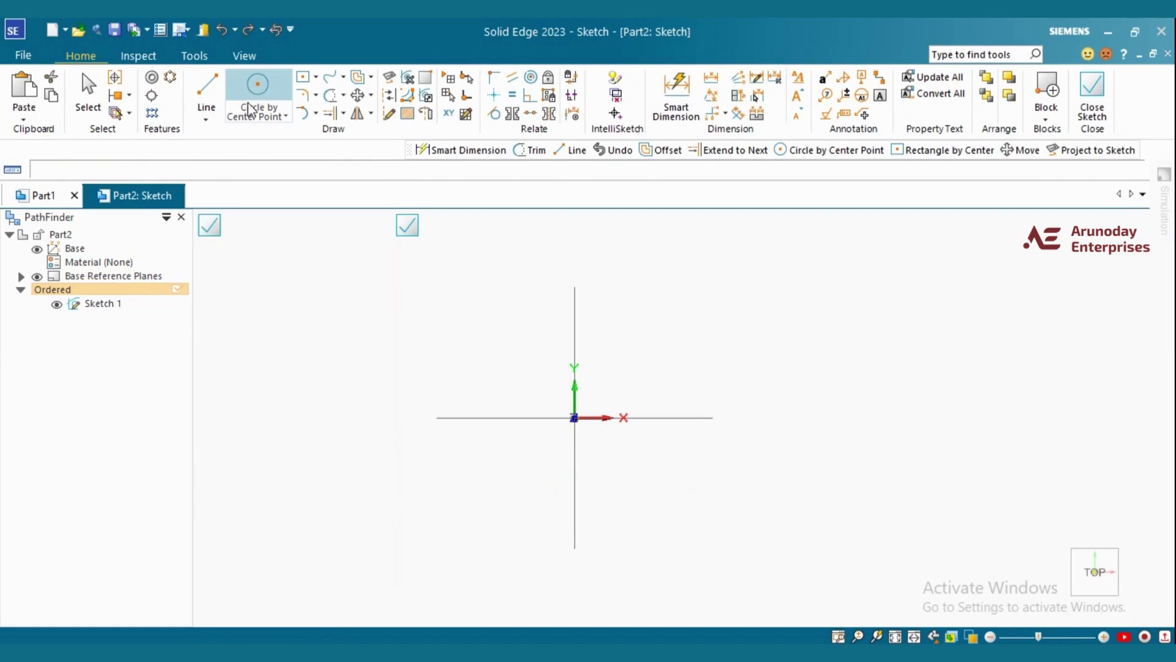
pyautogui.click(574, 417)
pyautogui.click(549, 456)
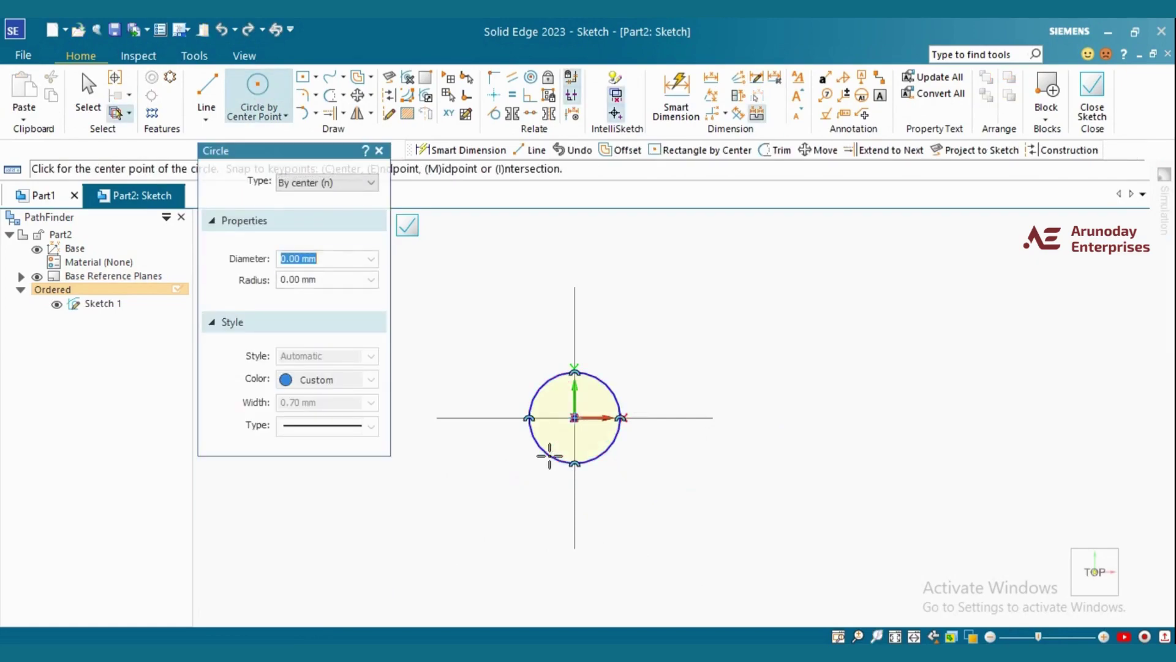
pyautogui.press('Escape')
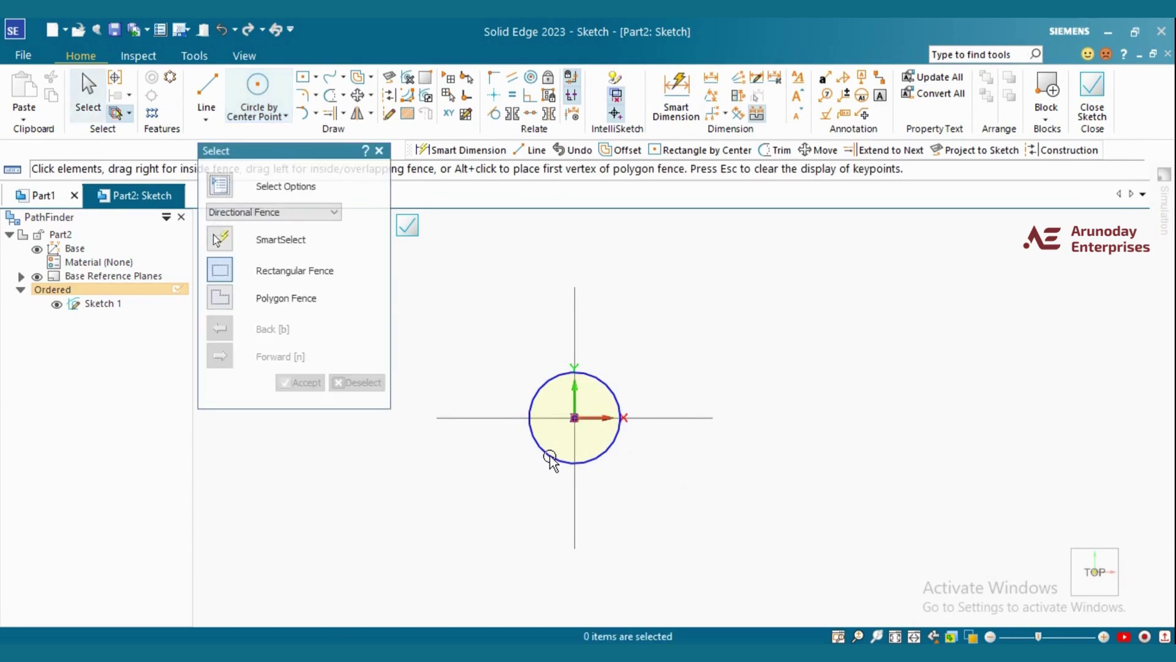
pyautogui.scroll(-1, 614, 381)
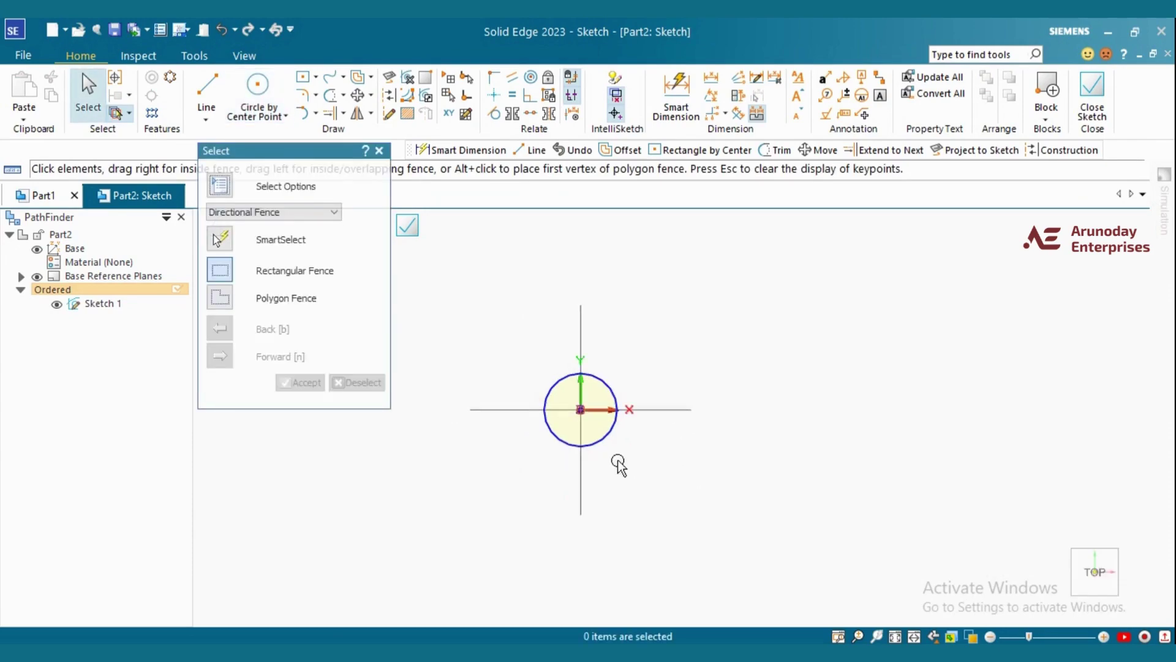
pyautogui.moveTo(752, 447); pyautogui.dragTo(776, 288, button='middle')
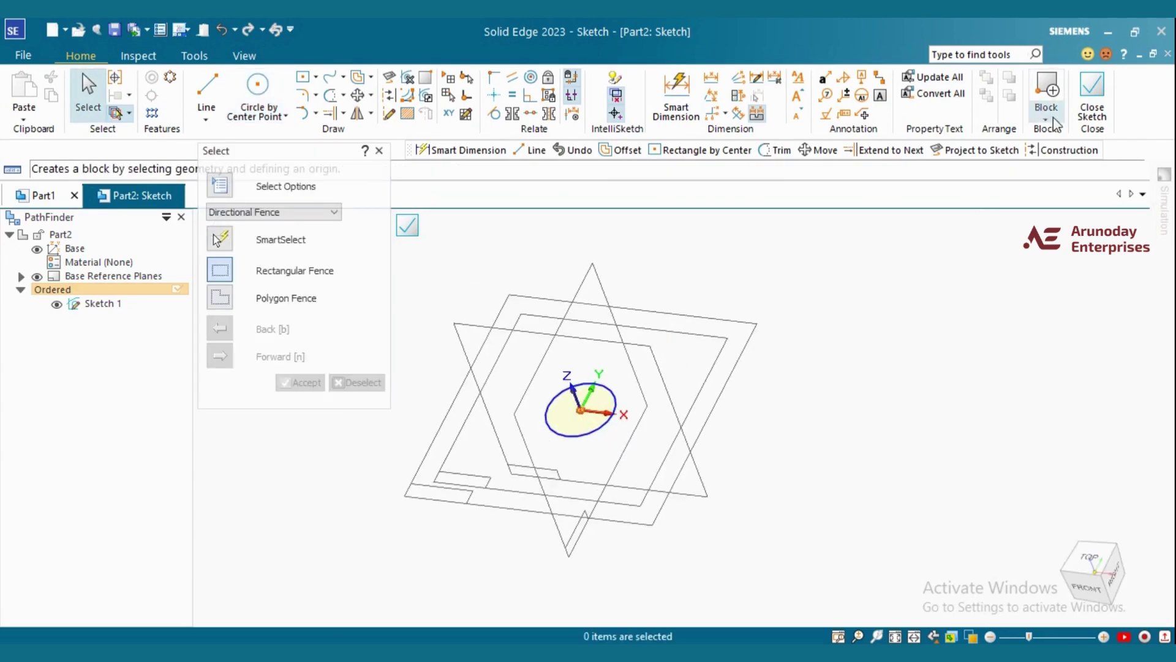
# Close the sketch and extrude the circle symmetrically about the sketch plane to a total length of about 74 mm
pyautogui.click(1092, 98)
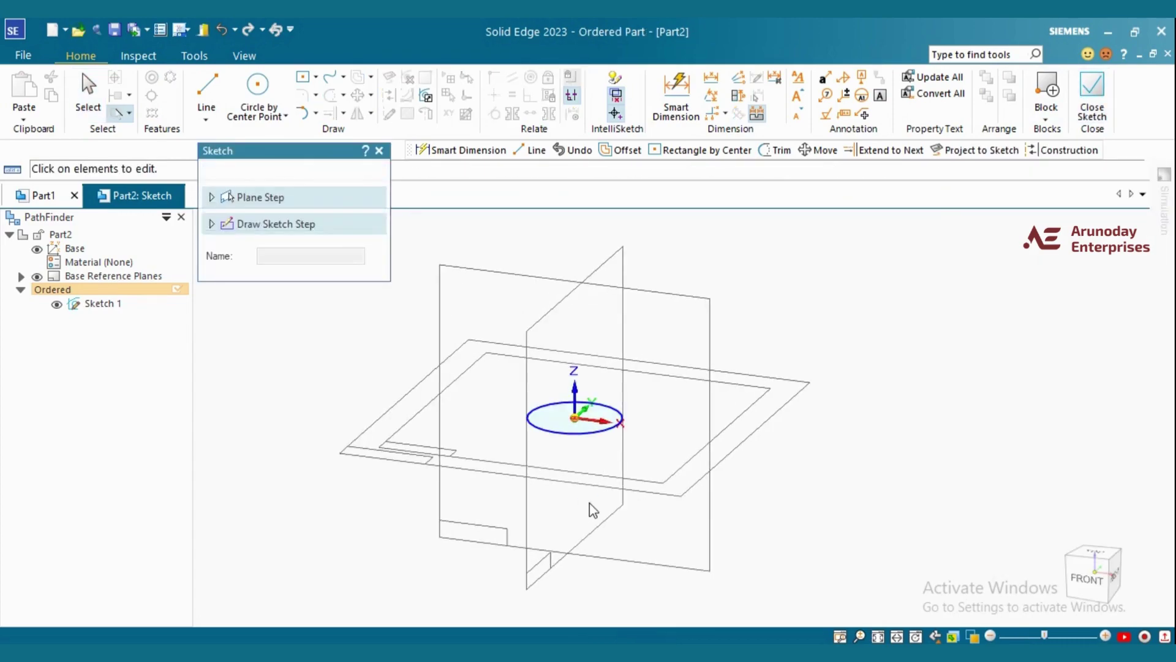
pyautogui.click(379, 151)
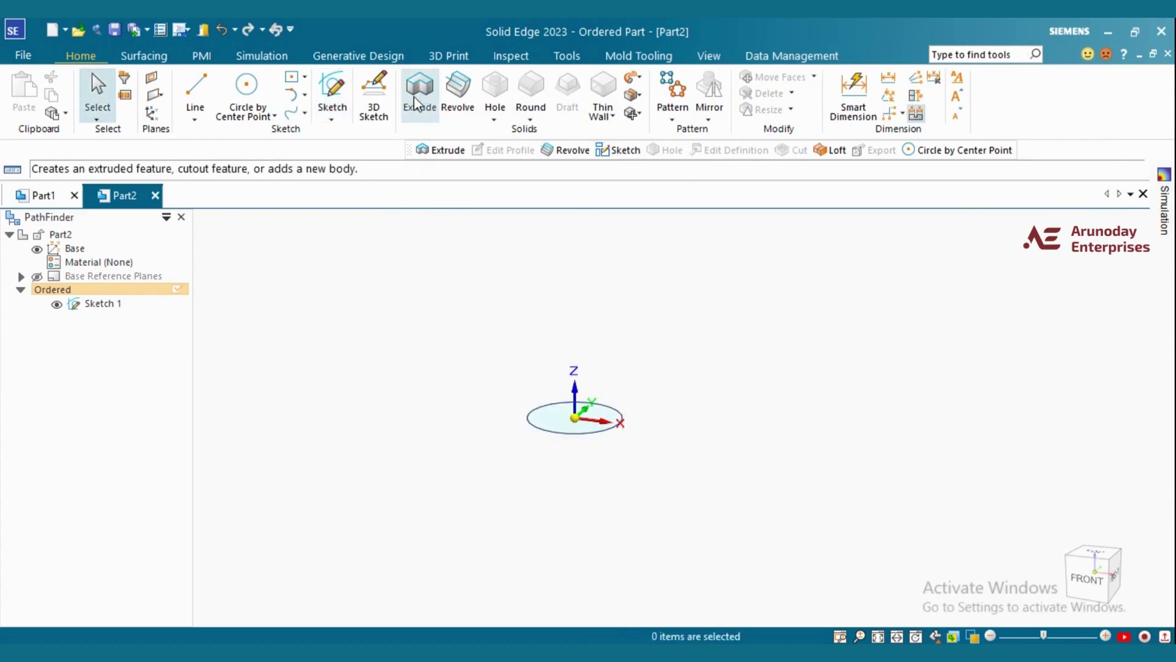
pyautogui.click(417, 103)
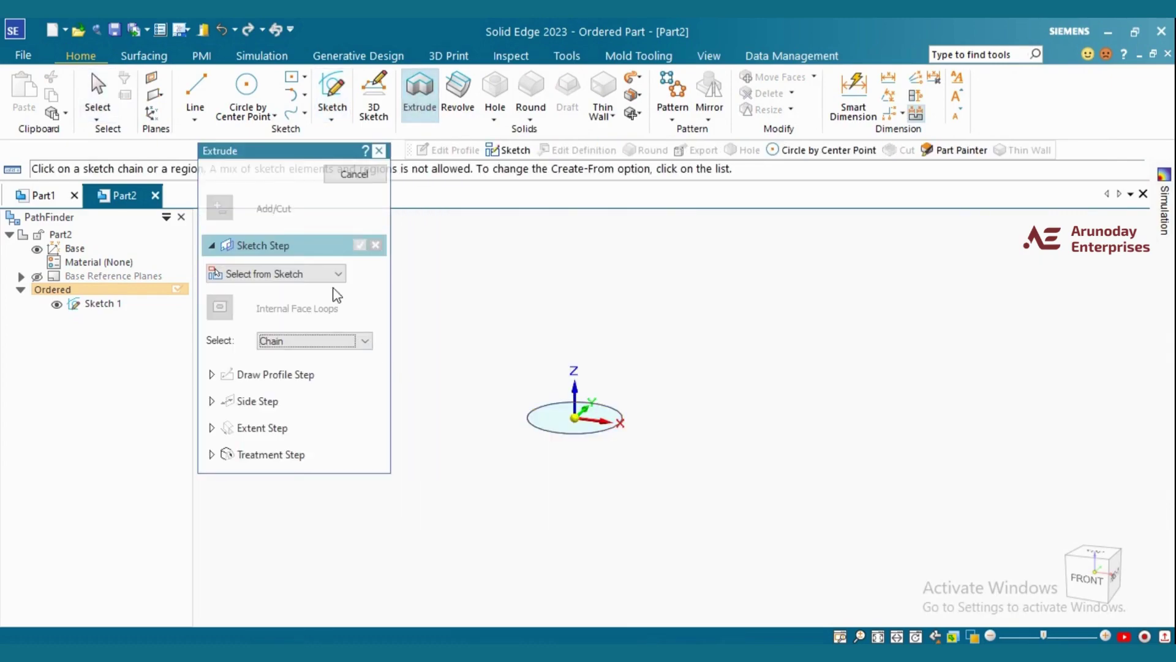
pyautogui.click(336, 273)
pyautogui.click(300, 291)
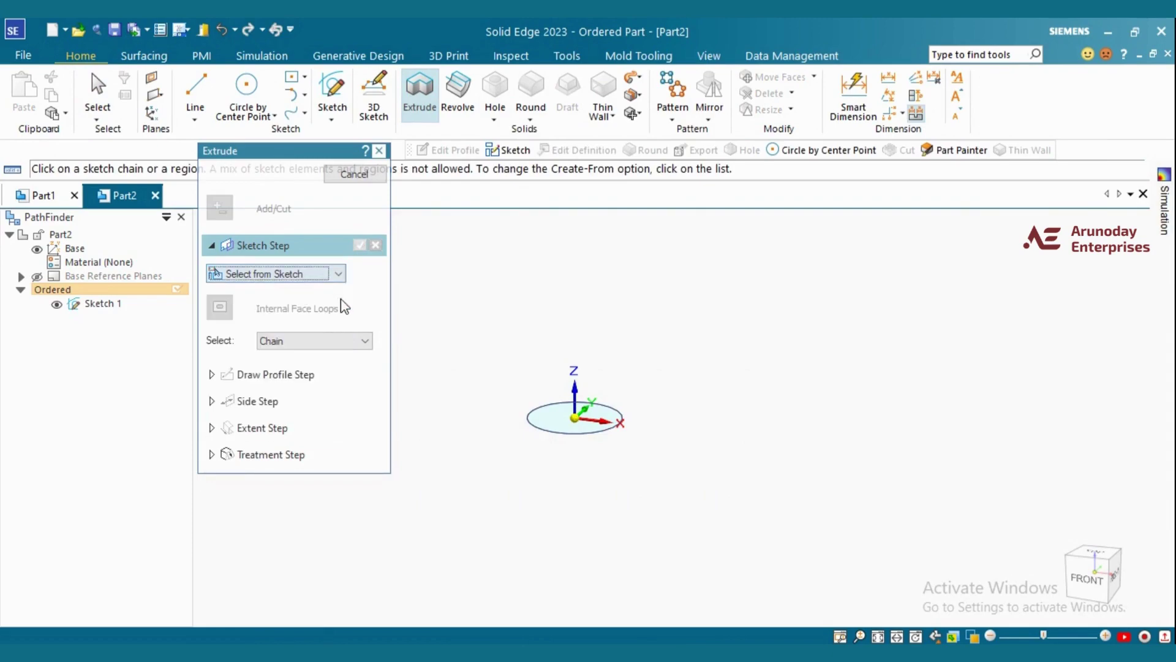
pyautogui.click(543, 432)
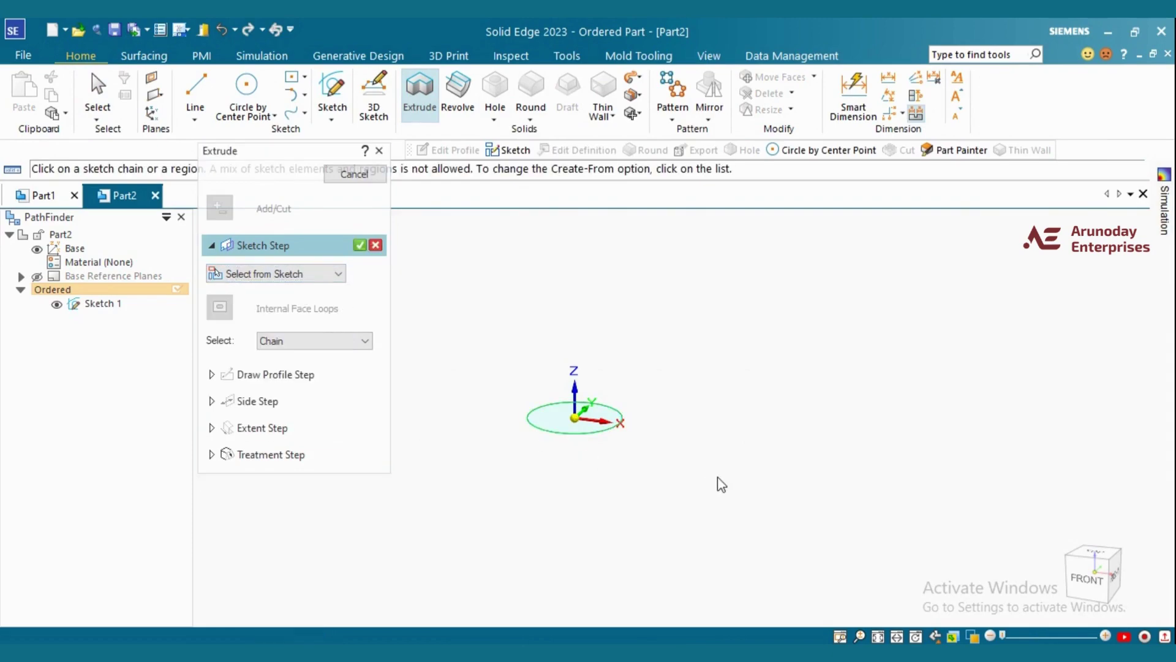
pyautogui.rightClick(719, 481)
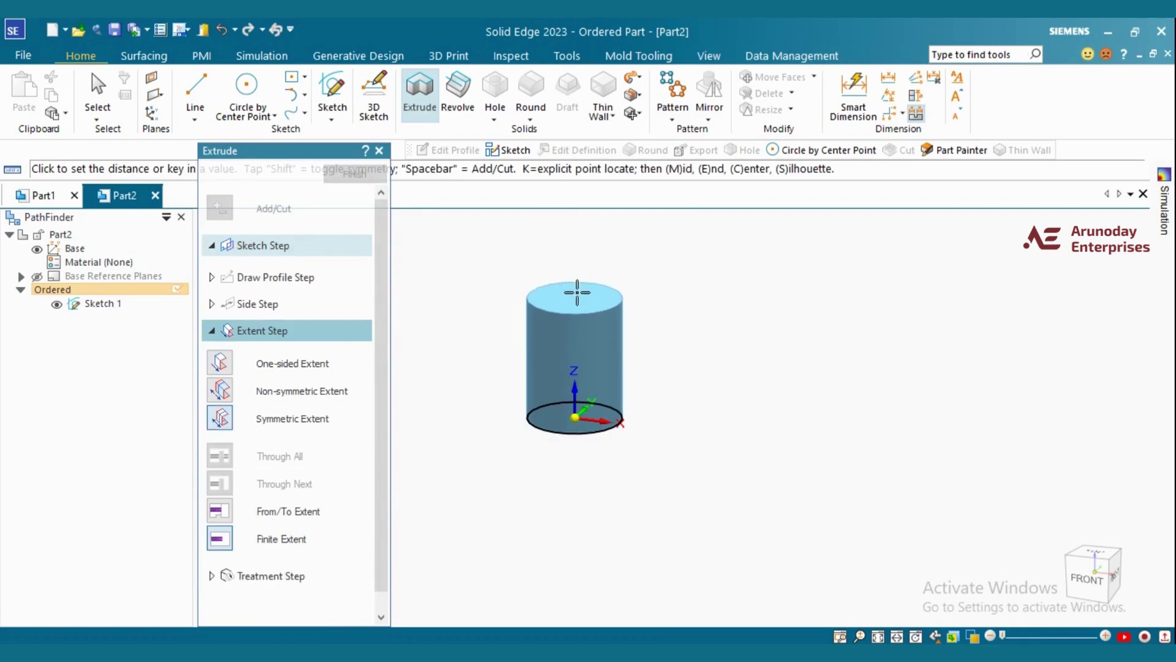
pyautogui.press('shift')
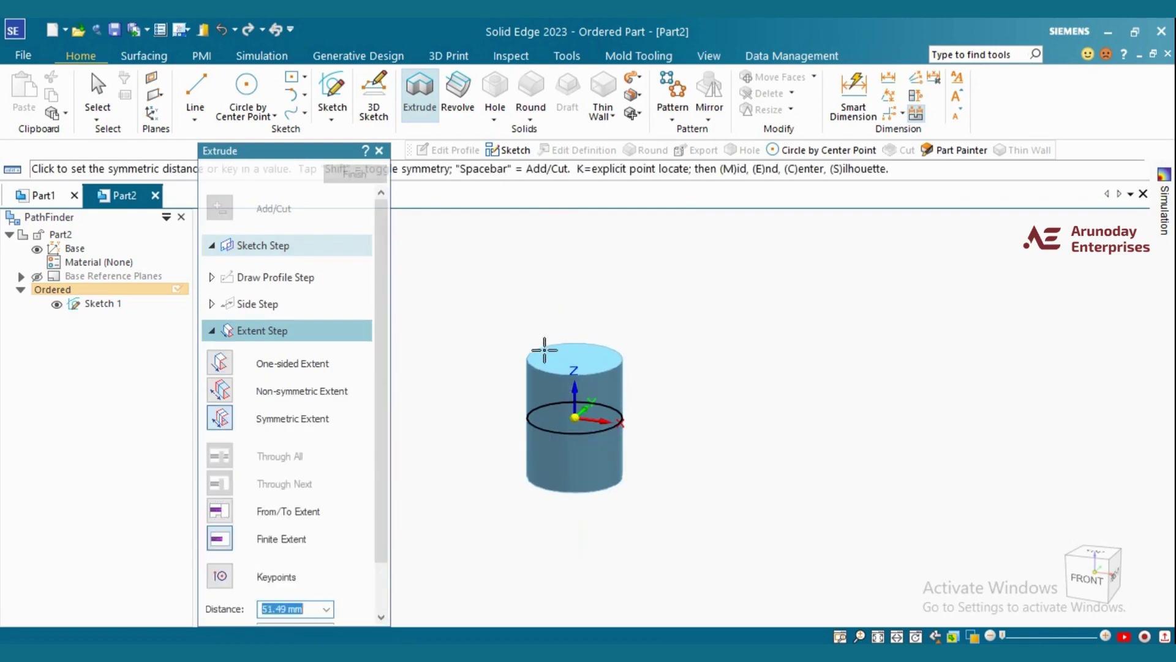
pyautogui.click(543, 327)
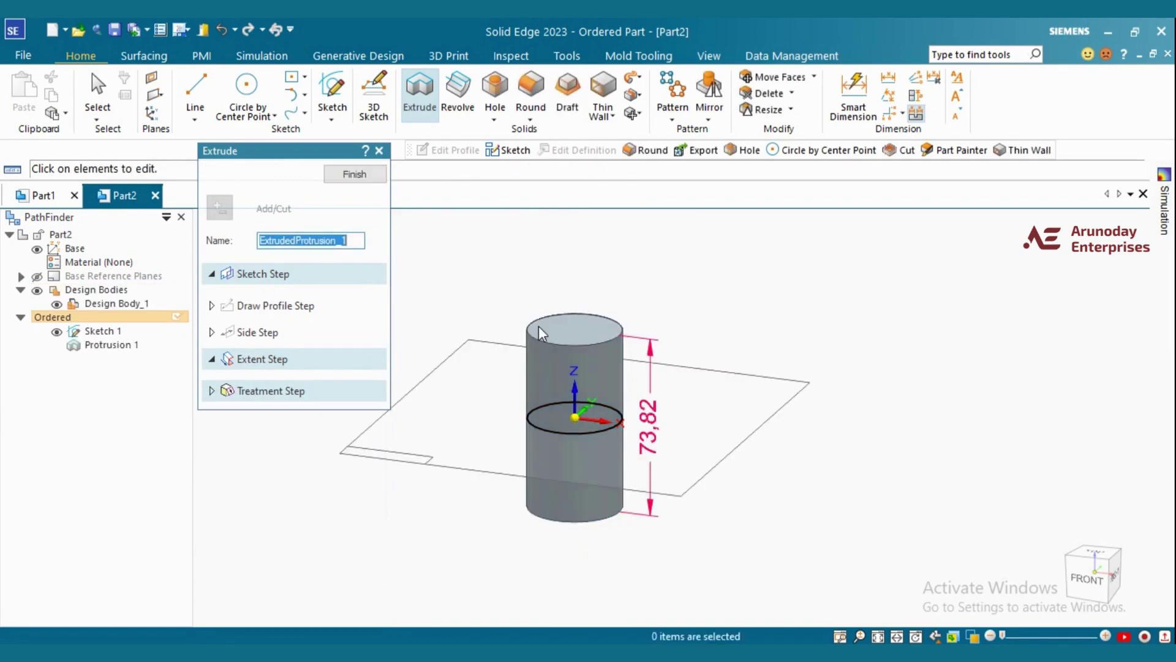
pyautogui.click(352, 175)
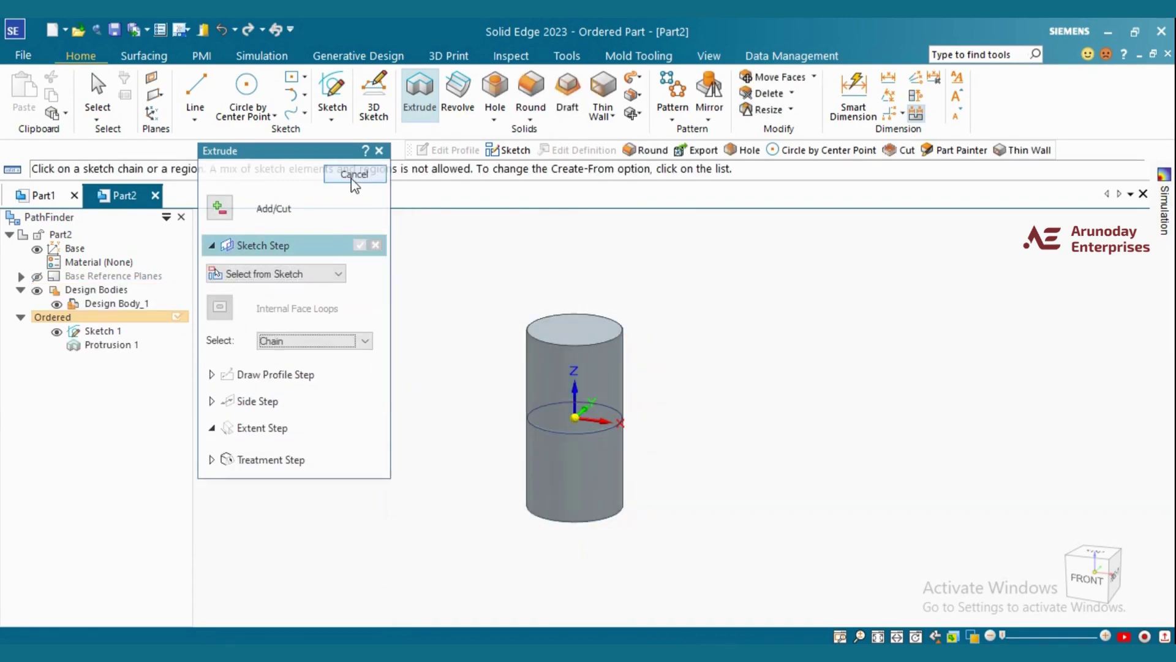
pyautogui.click(352, 177)
pyautogui.scroll(-2, 466, 442)
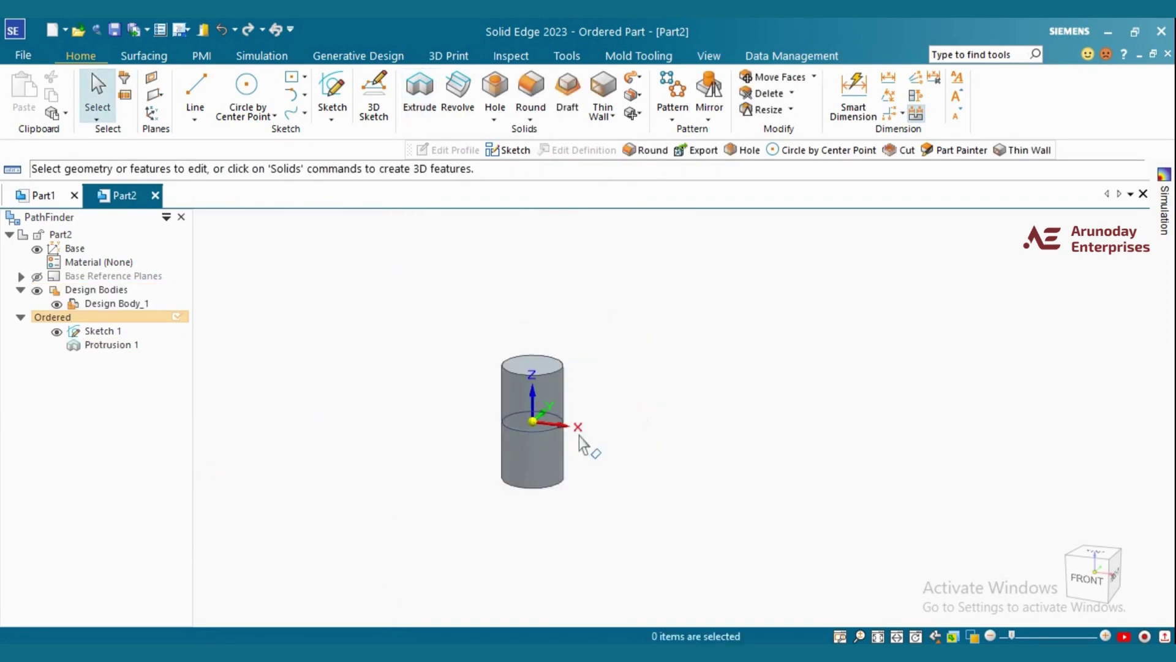
pyautogui.scroll(2, 580, 437)
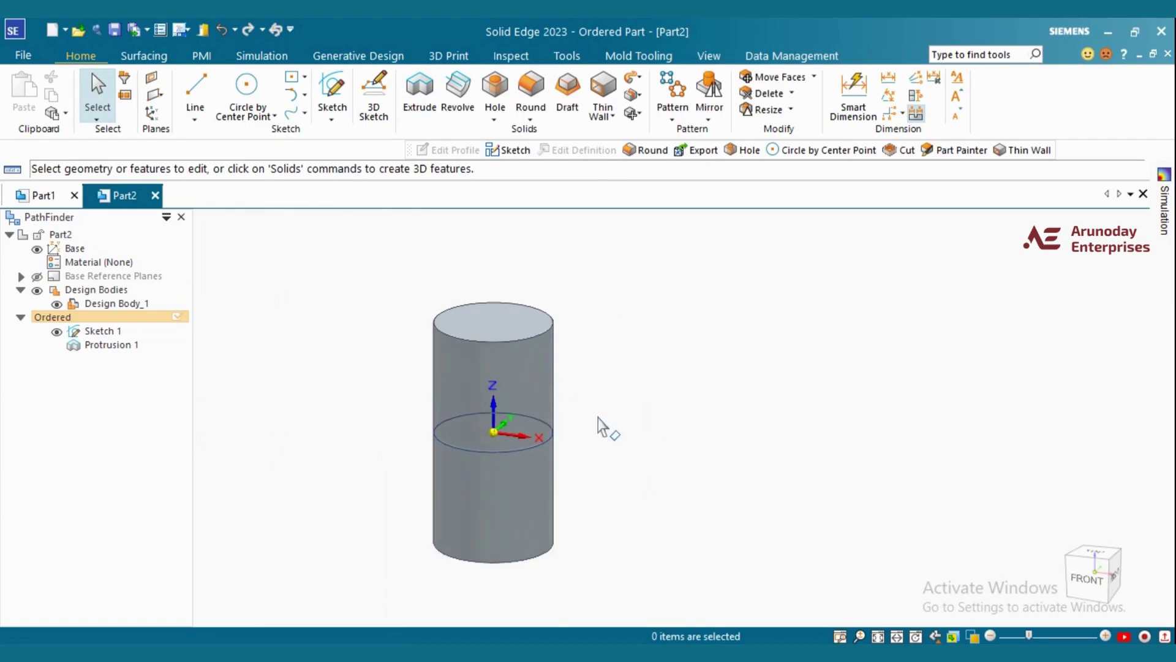
pyautogui.scroll(-2, 490, 524)
pyautogui.moveTo(532, 505); pyautogui.dragTo(539, 554, button='middle')
pyautogui.scroll(2, 531, 558)
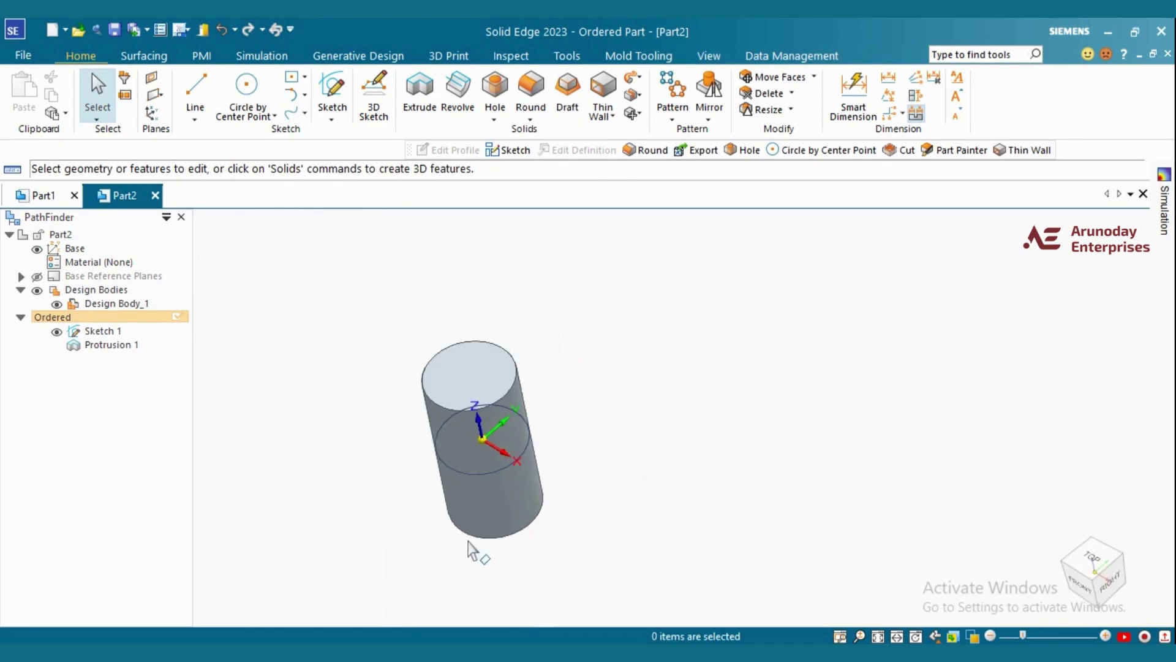
# Edit the profile of Sketch 1, dimension the circle's diameter as 50 mm, and finish the sketch
pyautogui.click(103, 335)
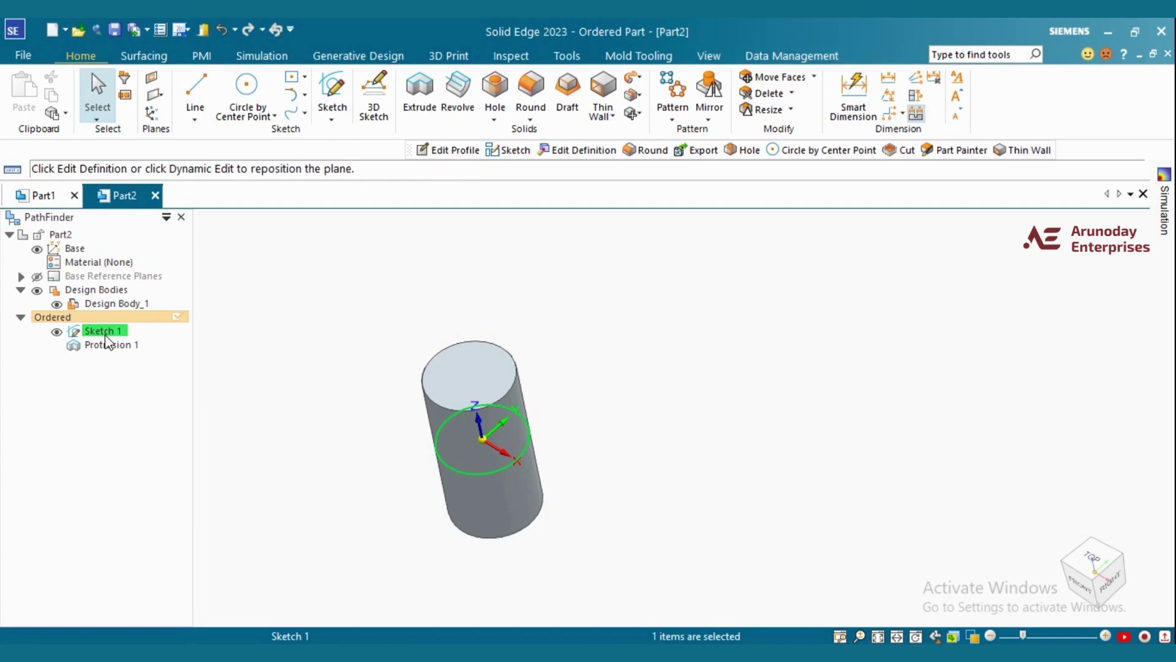
pyautogui.rightClick(113, 336)
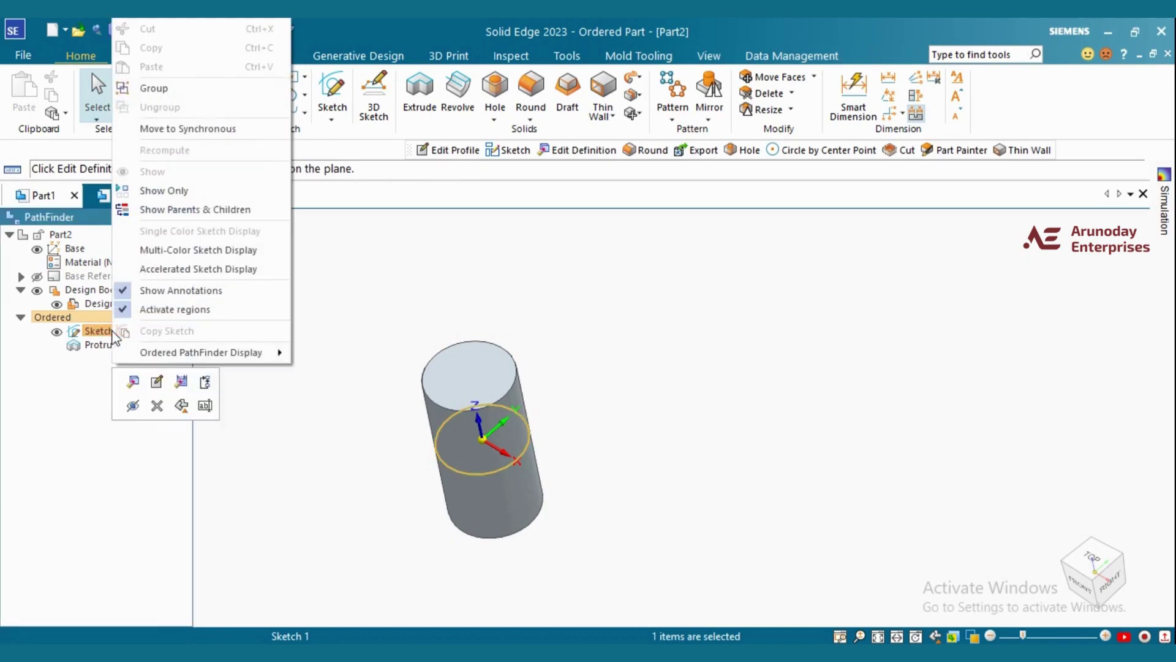
pyautogui.click(156, 385)
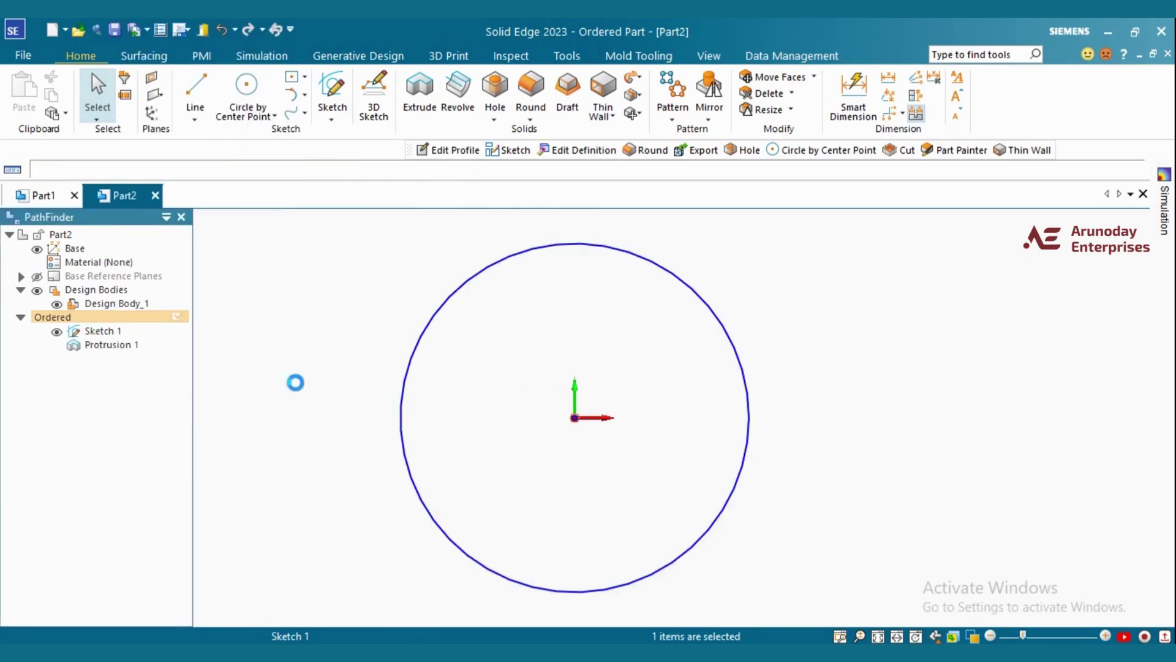
pyautogui.scroll(-2, 502, 446)
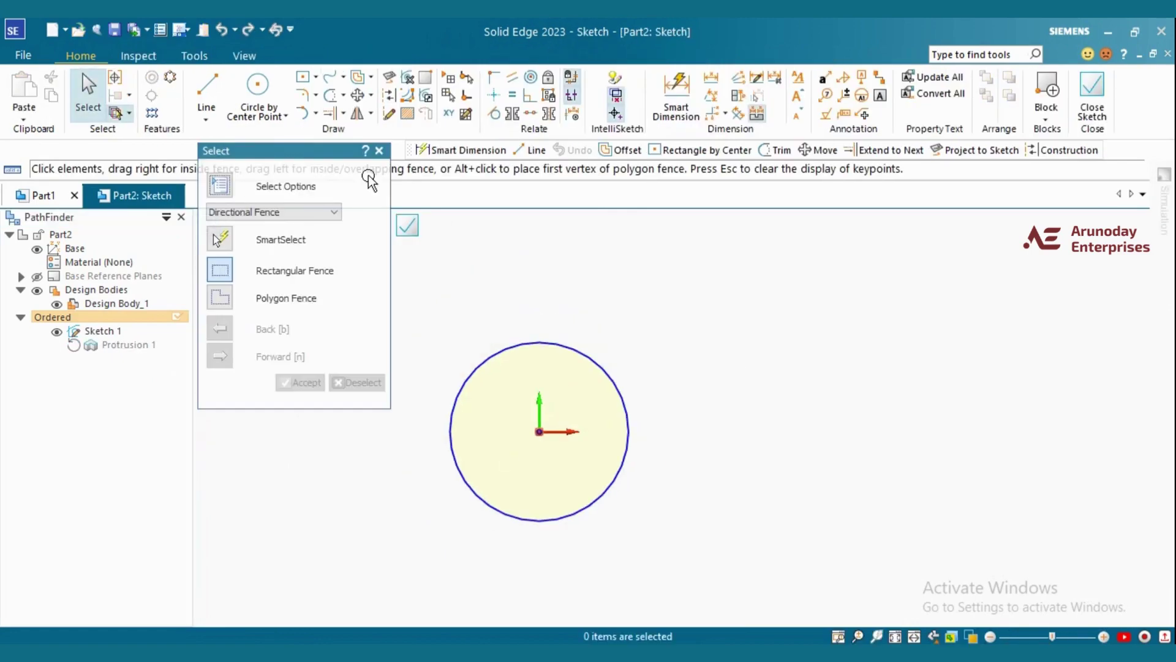
pyautogui.click(674, 95)
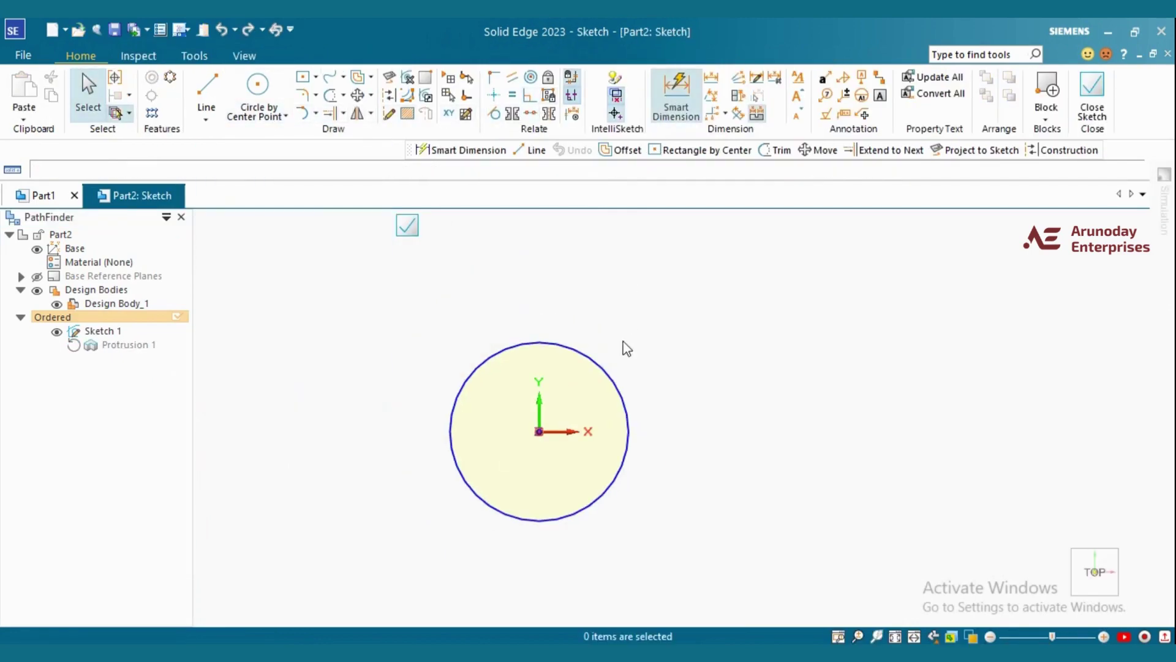
pyautogui.click(605, 374)
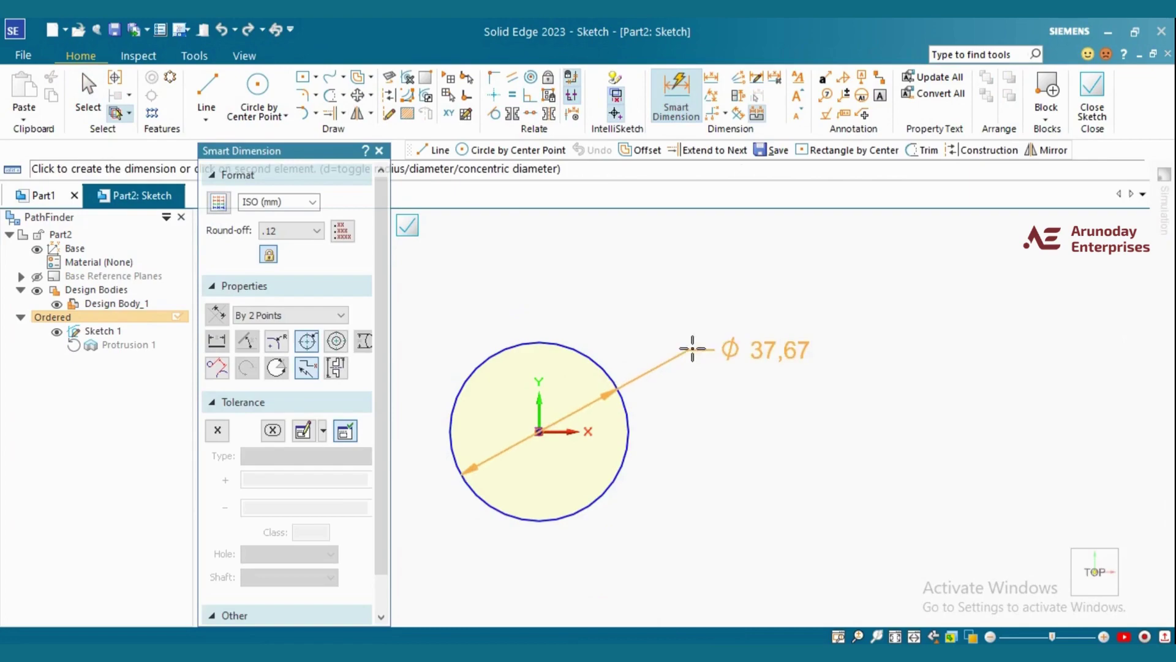
pyautogui.click(705, 340)
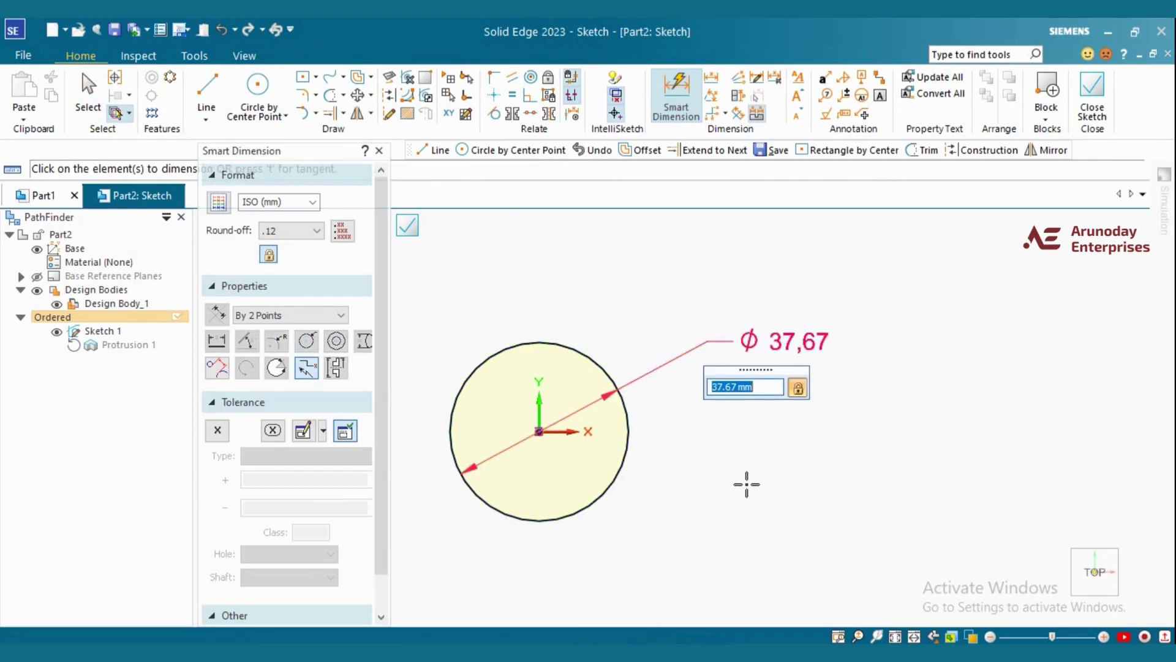
pyautogui.write('50')
pyautogui.press('Return')
pyautogui.press('Escape')
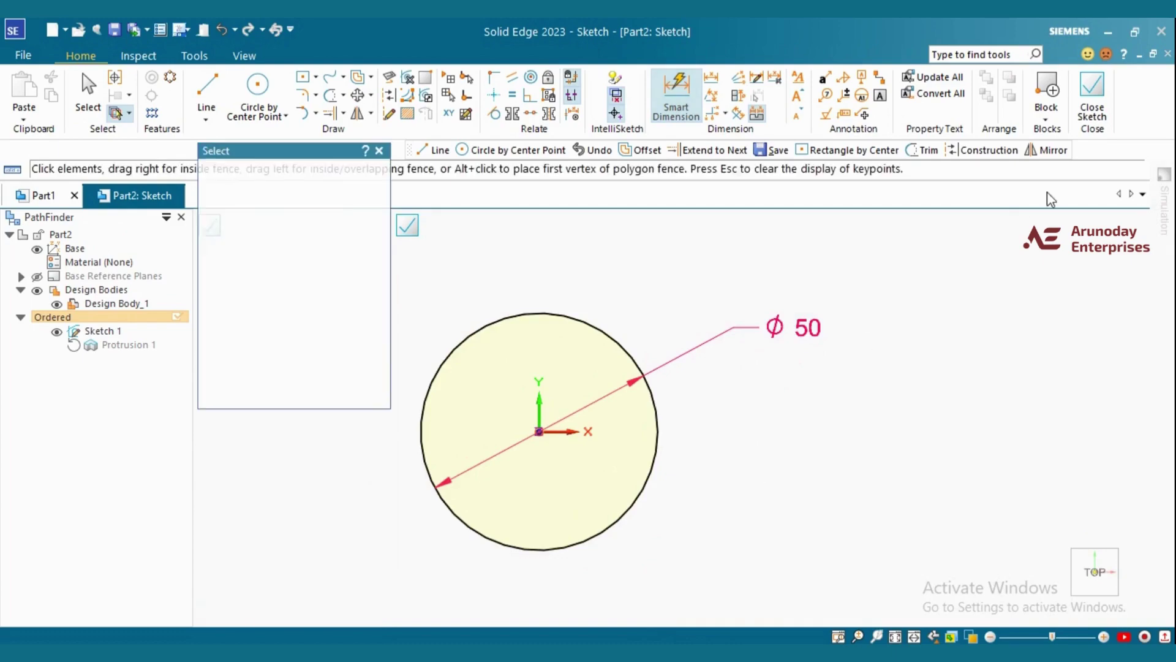
pyautogui.click(1092, 98)
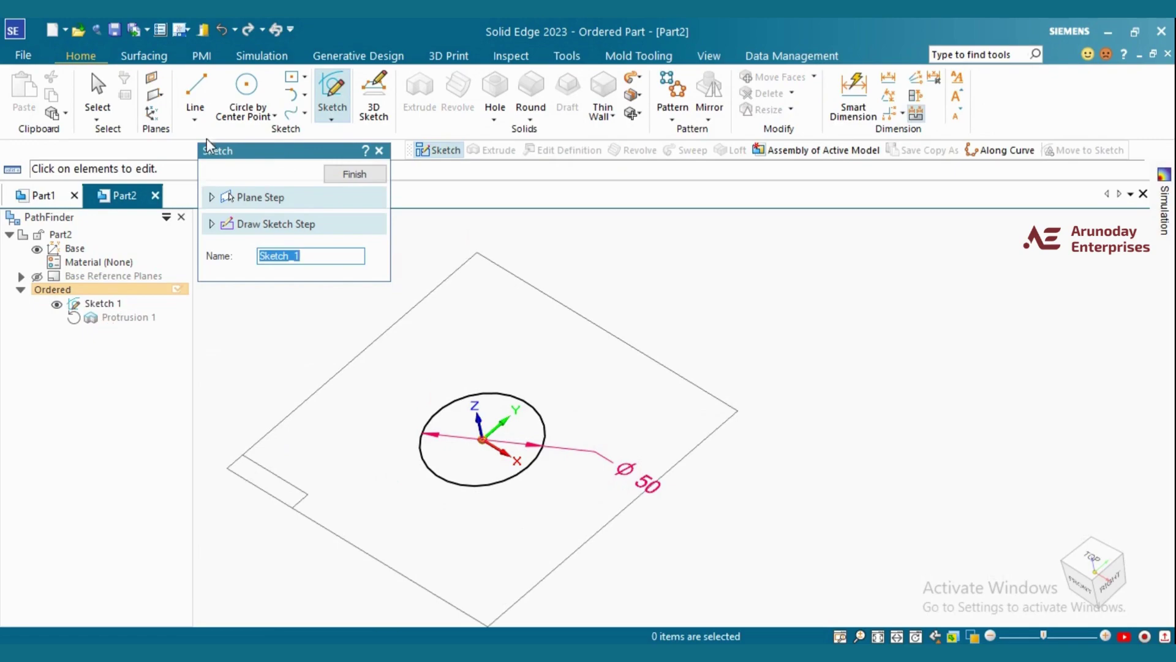
pyautogui.click(354, 176)
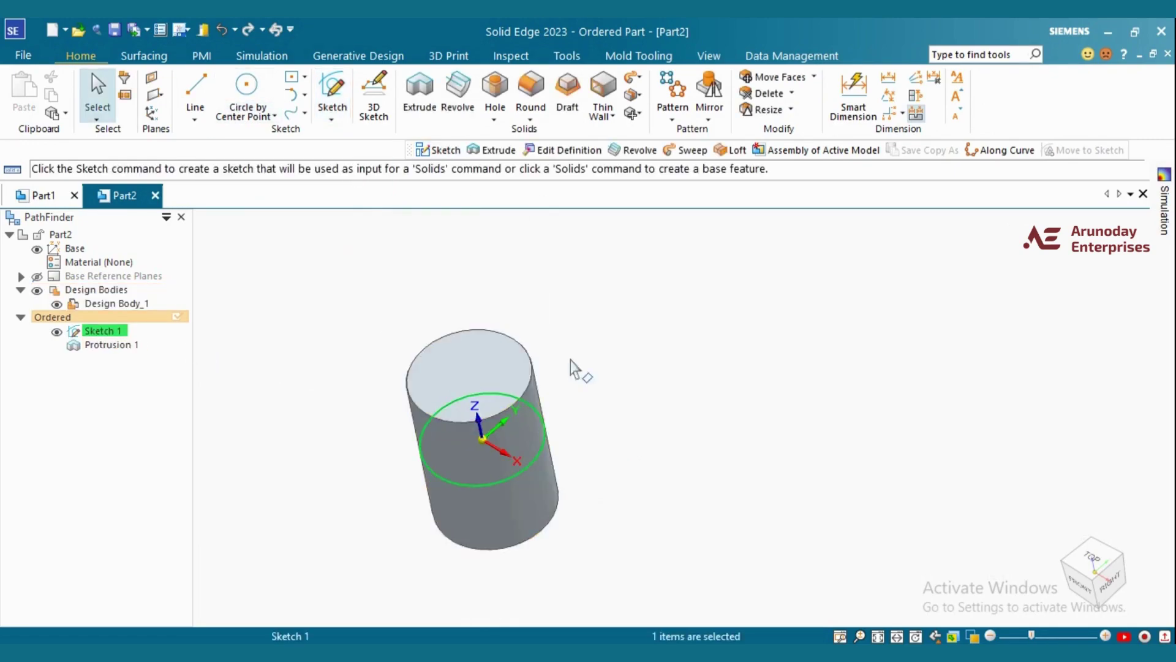
# Open the profile sketch of Protrusion 1 to review it, and return to the part model
pyautogui.click(115, 346)
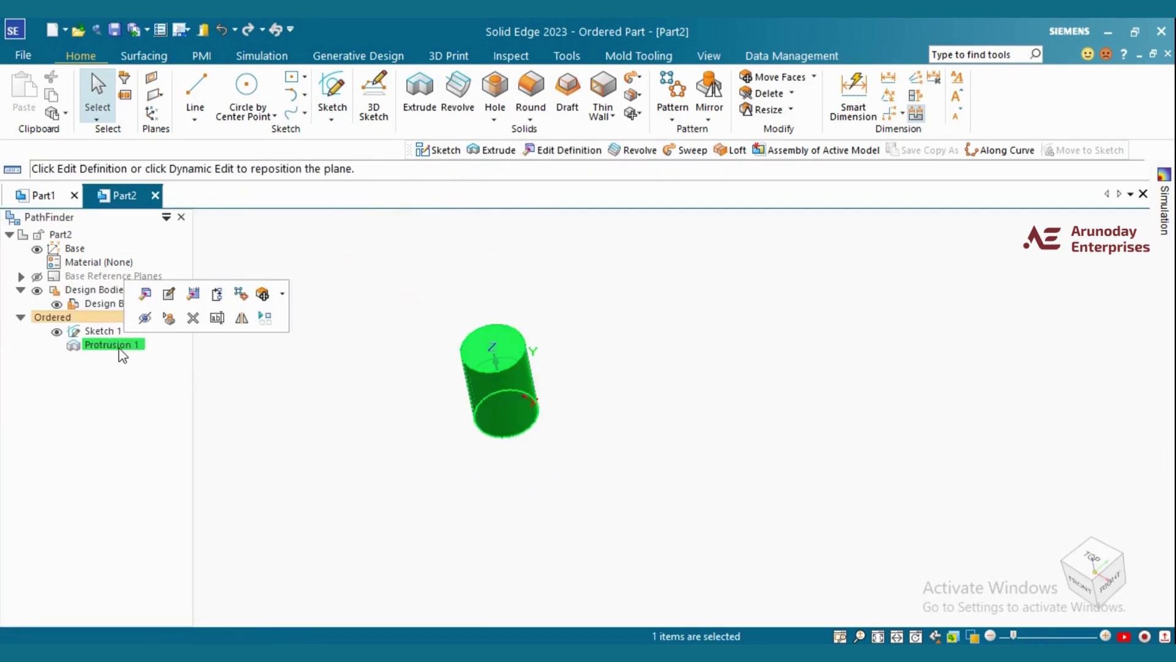
pyautogui.click(169, 295)
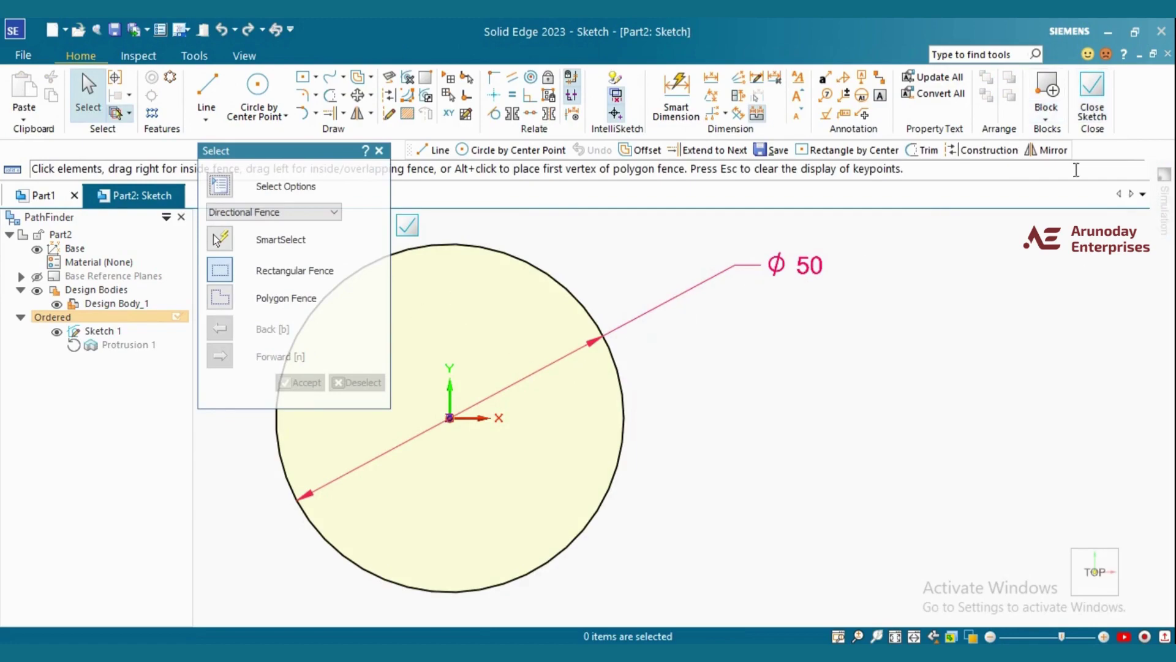
pyautogui.click(1092, 86)
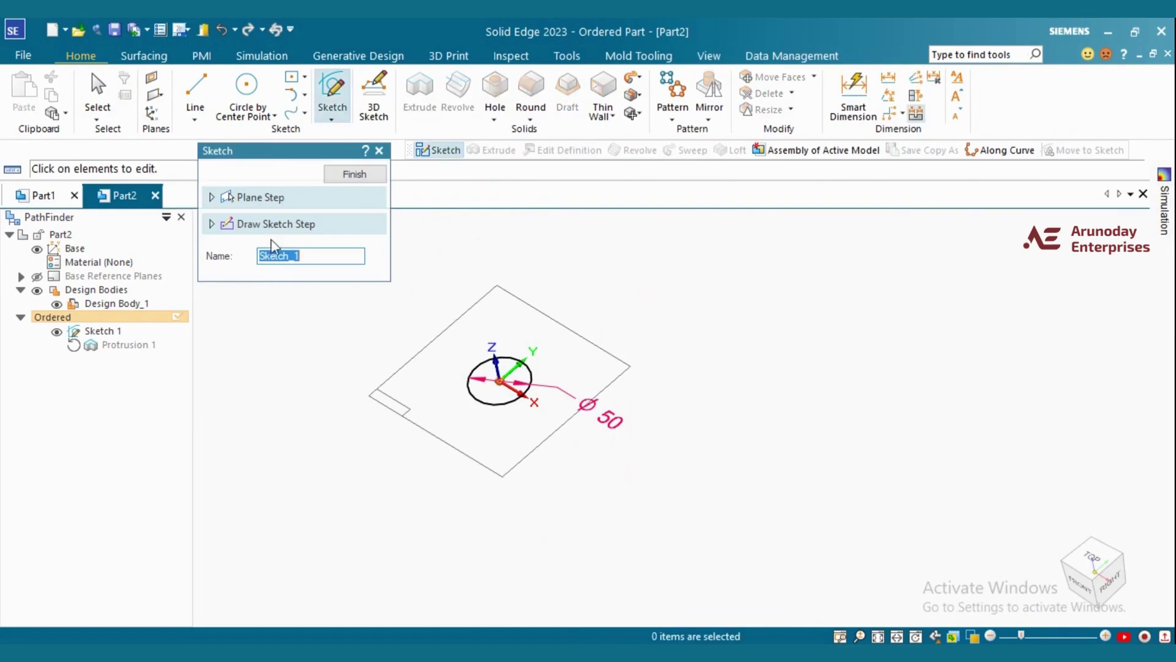
pyautogui.click(354, 178)
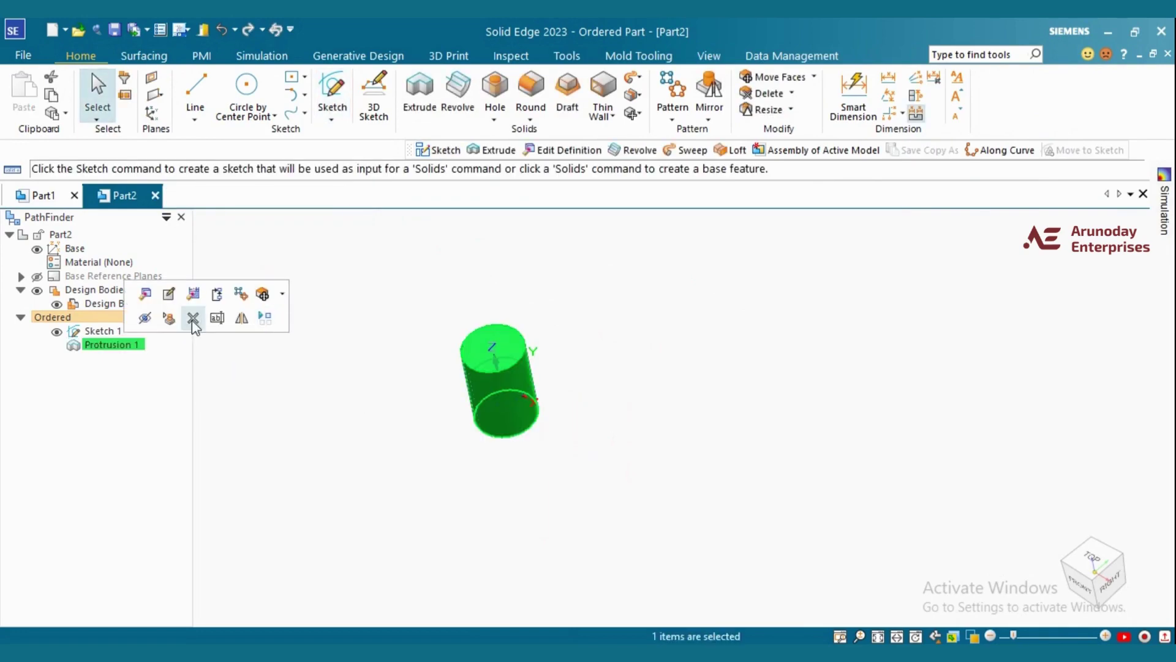
# Edit the definition of Protrusion 1 to a total length of 100 mm, and hide Sketch 1
pyautogui.click(146, 297)
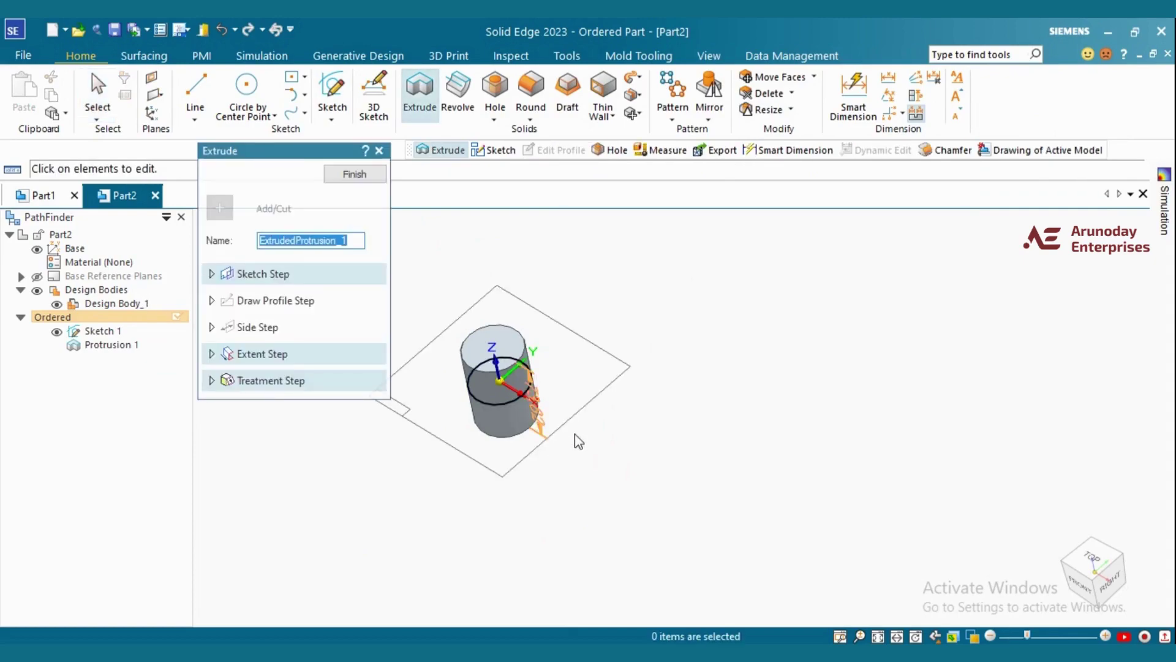
pyautogui.scroll(3, 570, 415)
pyautogui.moveTo(659, 391); pyautogui.dragTo(566, 438, button='middle')
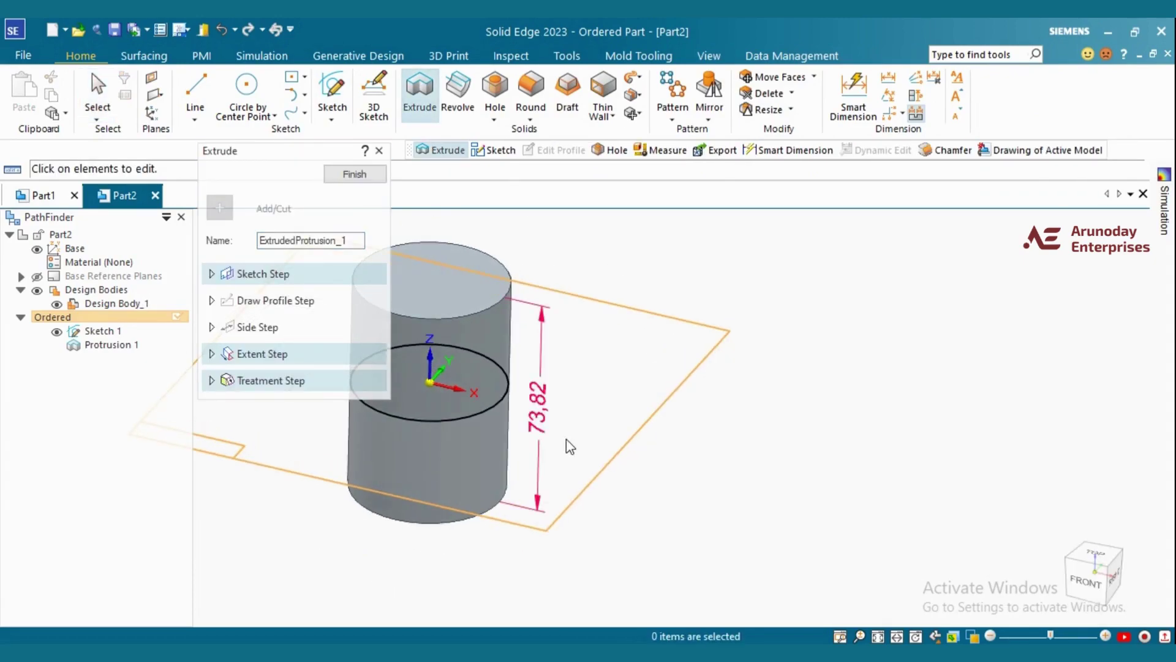
pyautogui.click(535, 406)
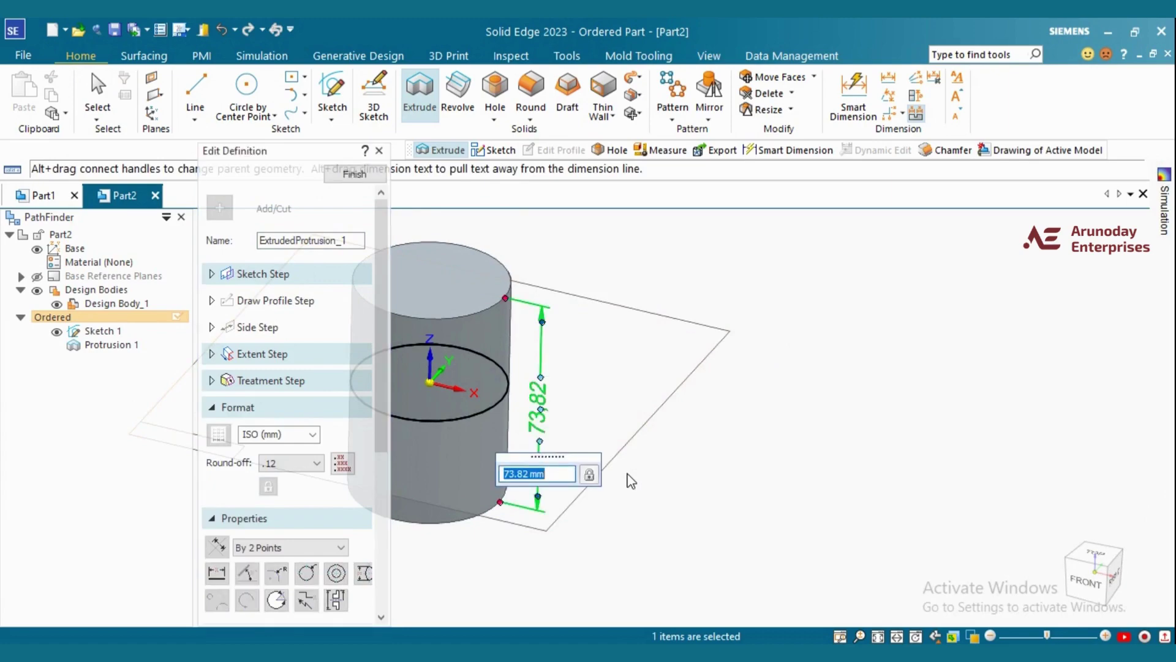
pyautogui.write('100')
pyautogui.press('Return')
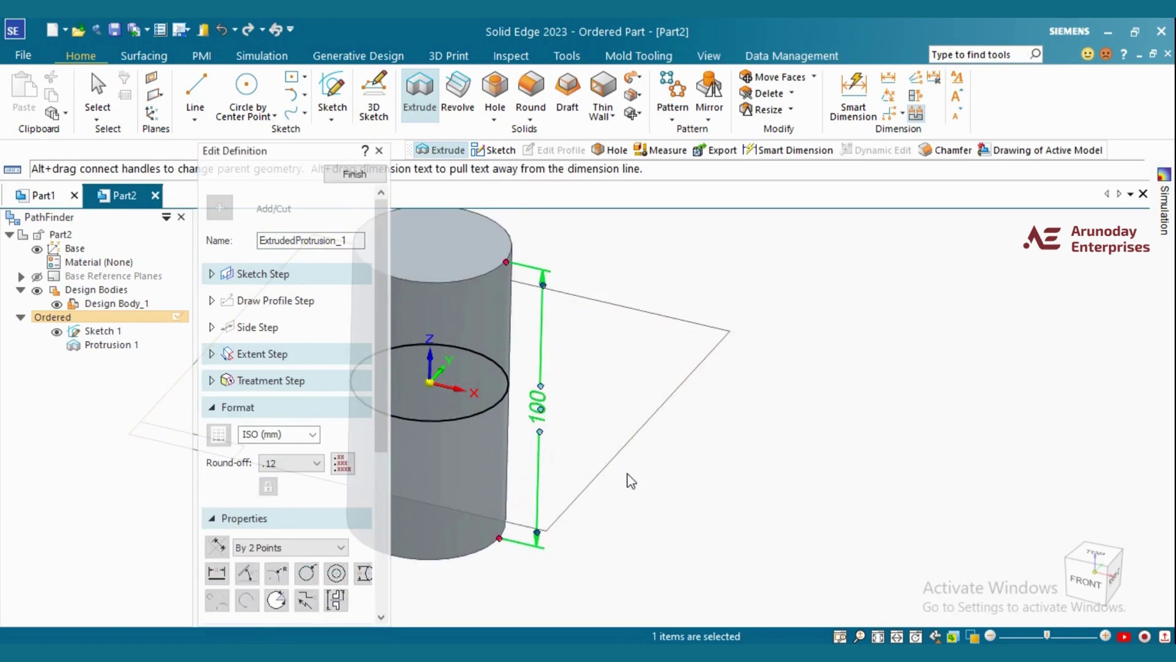
pyautogui.rightClick(631, 481)
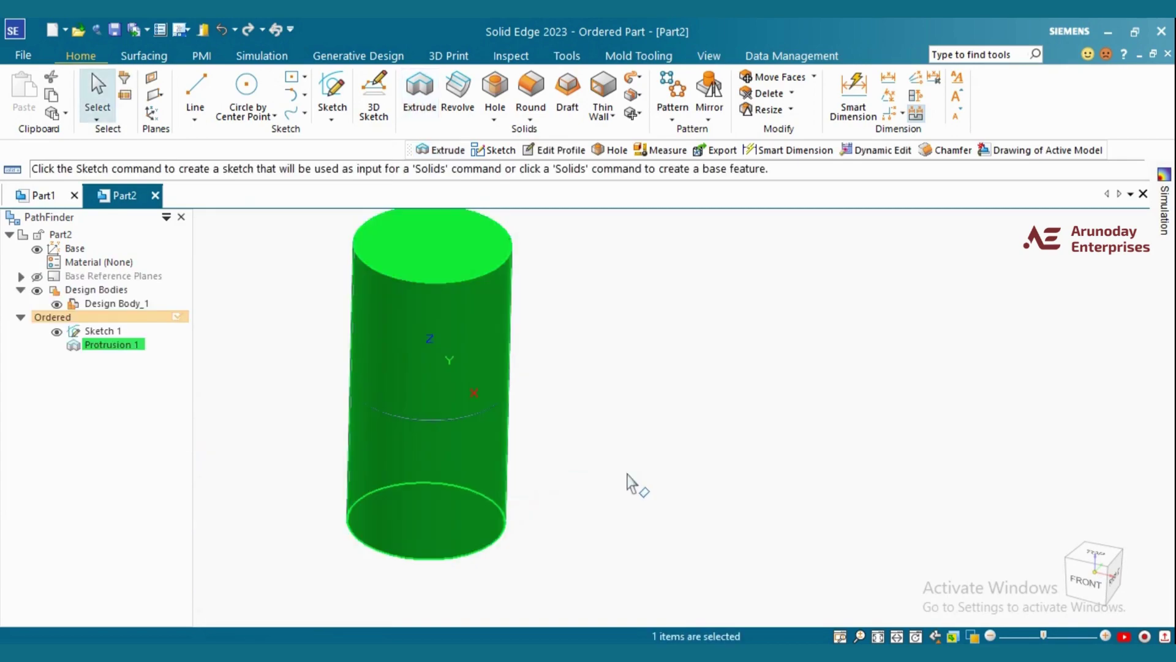
pyautogui.scroll(-2, 631, 481)
pyautogui.click(631, 481)
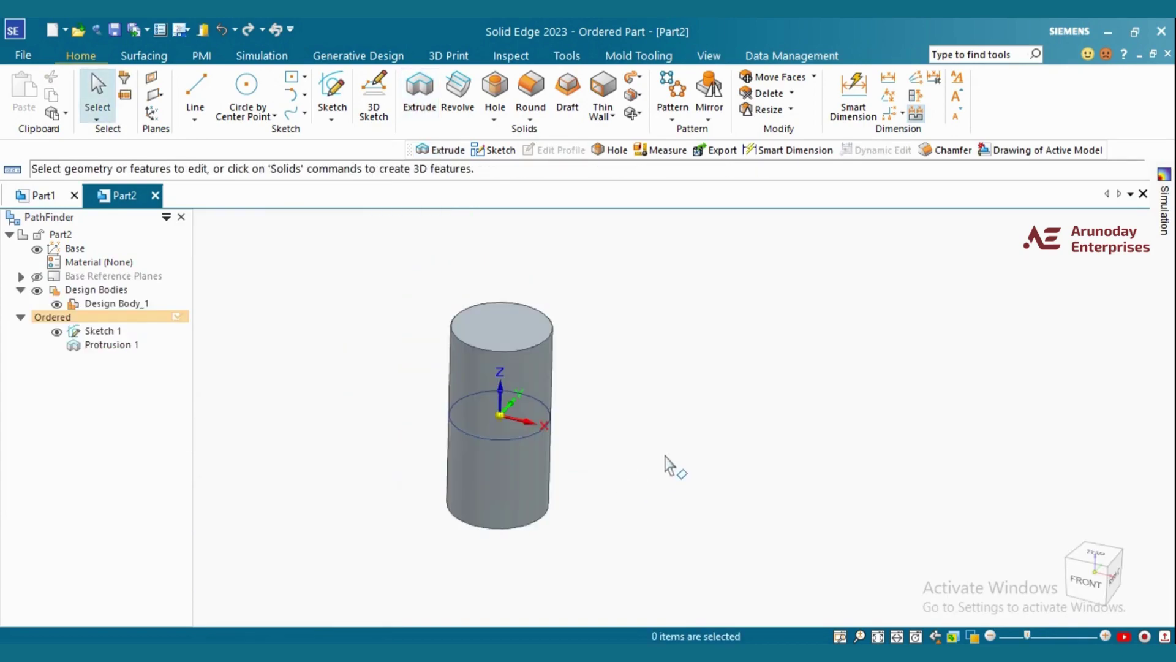
pyautogui.click(56, 331)
pyautogui.scroll(-1, 452, 474)
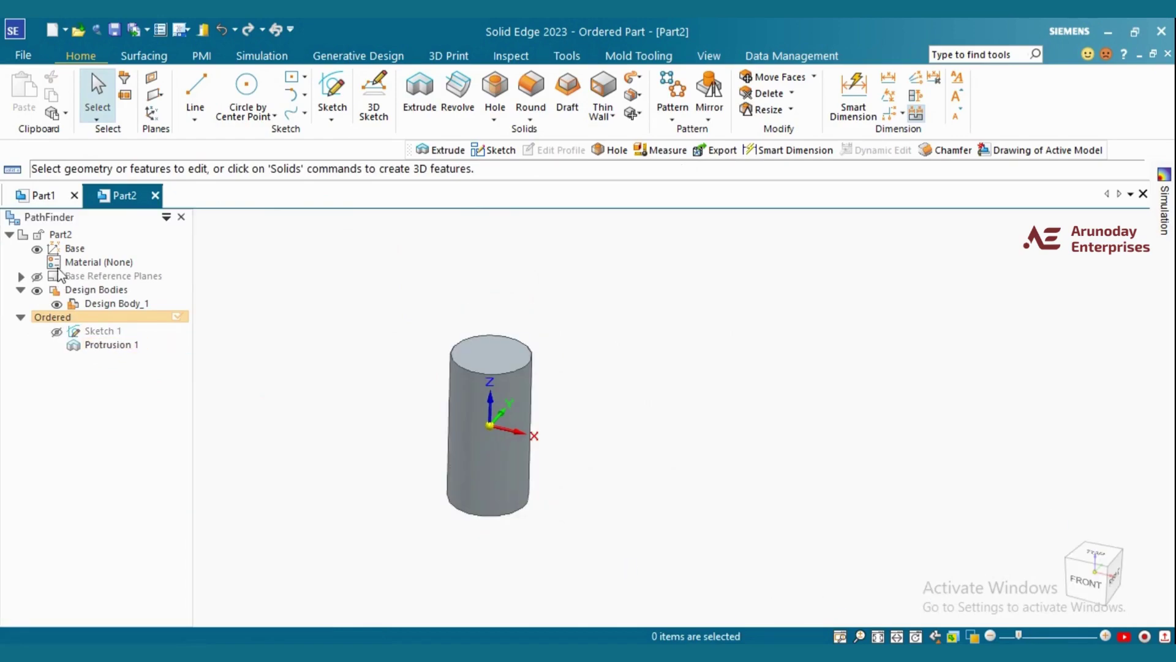
# Switch to Part1 and dimension the diameter of the cylinder's top circular edge as 50 mm
pyautogui.click(35, 198)
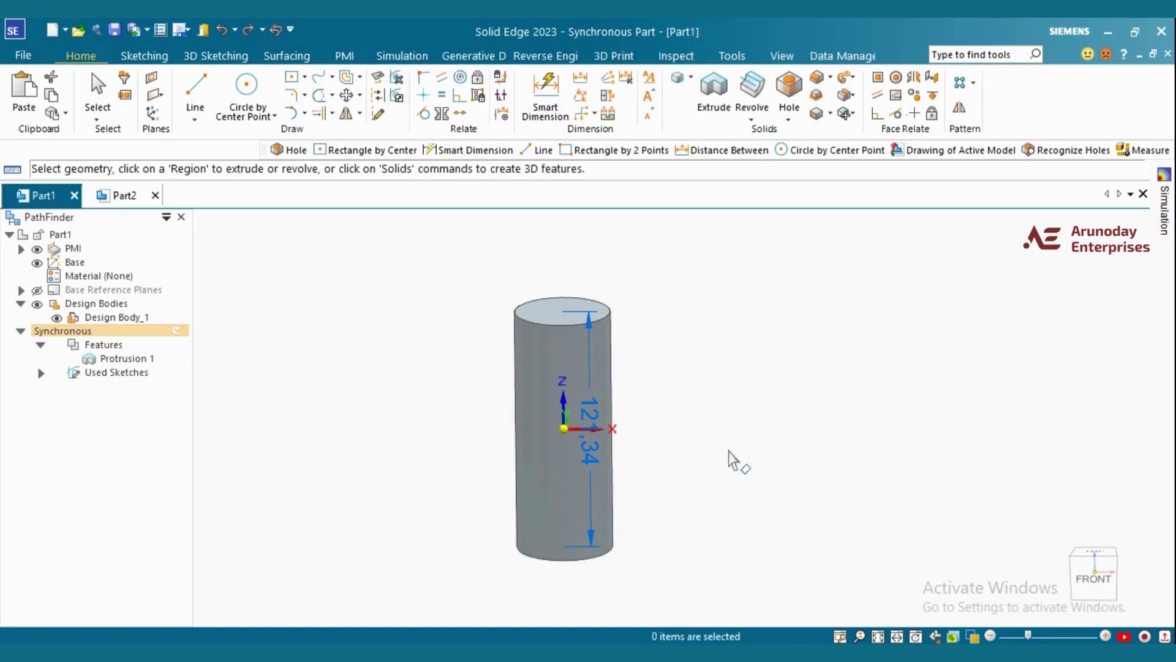
pyautogui.moveTo(735, 462); pyautogui.dragTo(420, 460, button='middle')
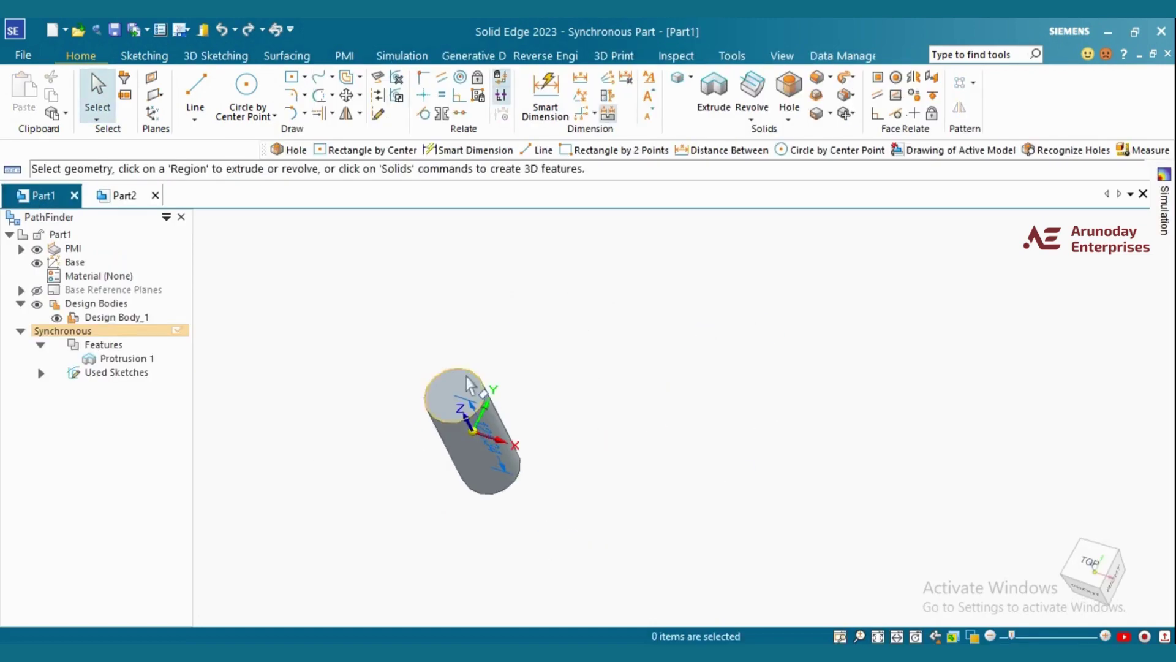
pyautogui.scroll(3, 468, 379)
pyautogui.moveTo(557, 381); pyautogui.dragTo(628, 334, button='middle')
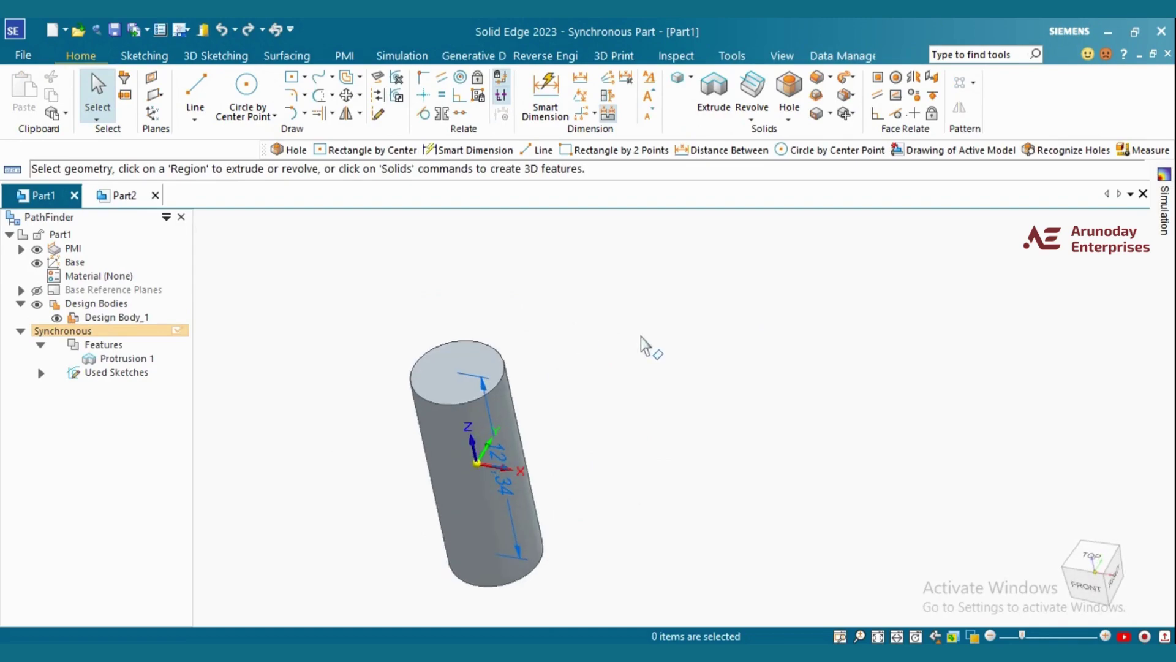
pyautogui.rightClick(612, 347)
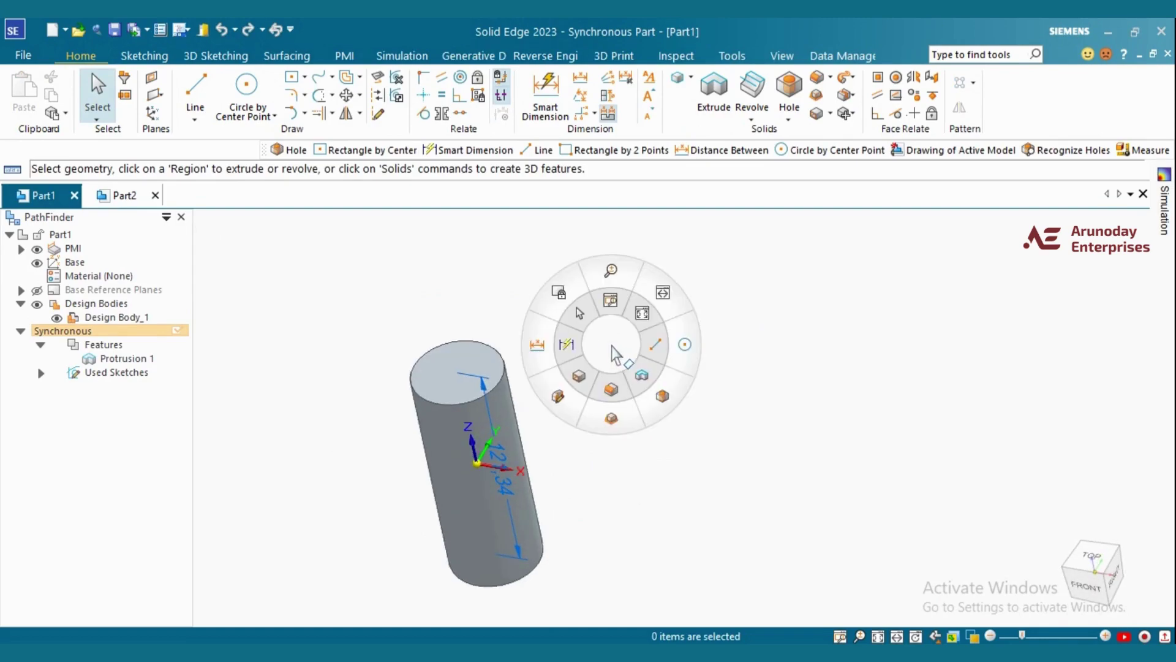
pyautogui.click(547, 111)
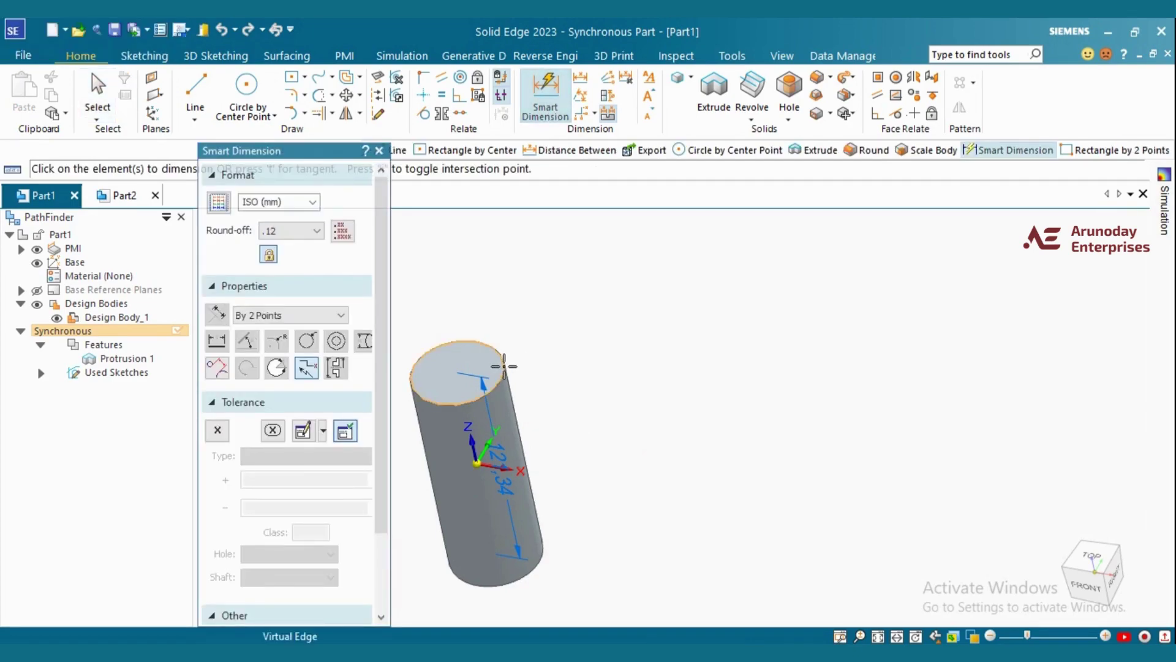
pyautogui.click(501, 354)
pyautogui.click(642, 459)
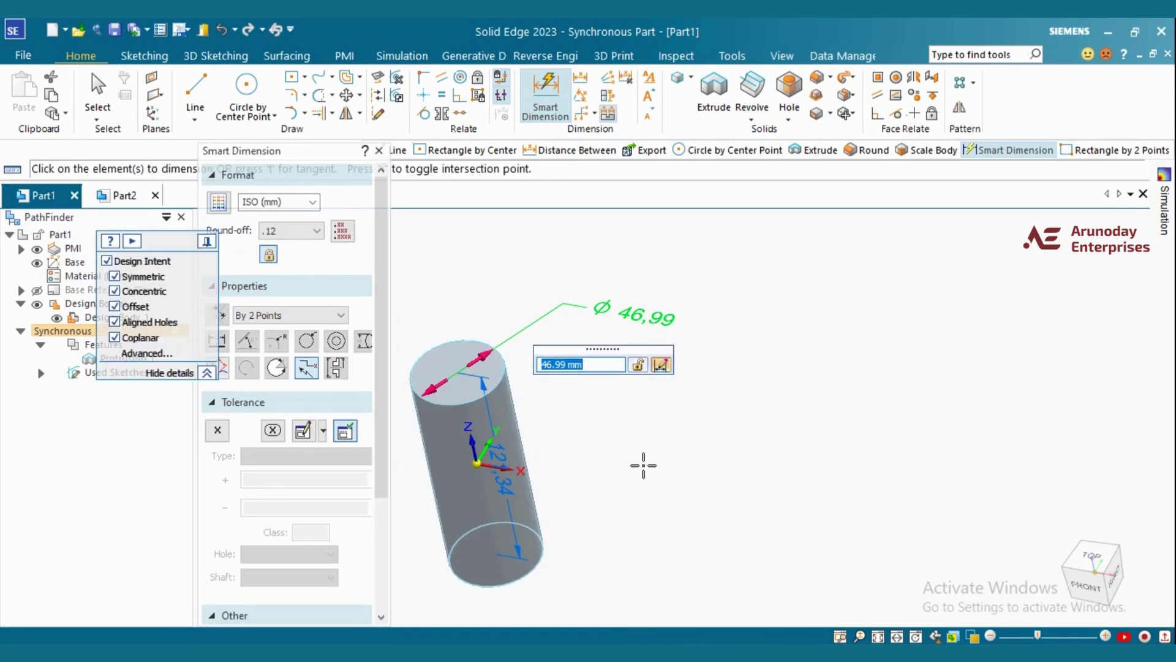
pyautogui.write('50')
pyautogui.press('Return')
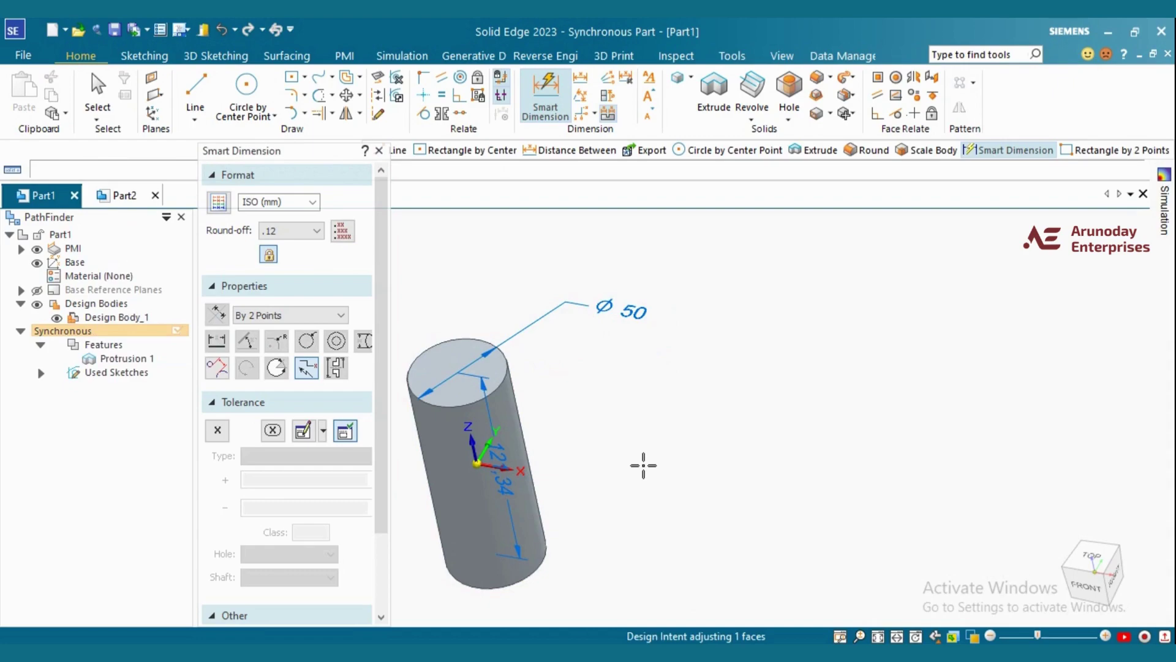
pyautogui.press('Escape')
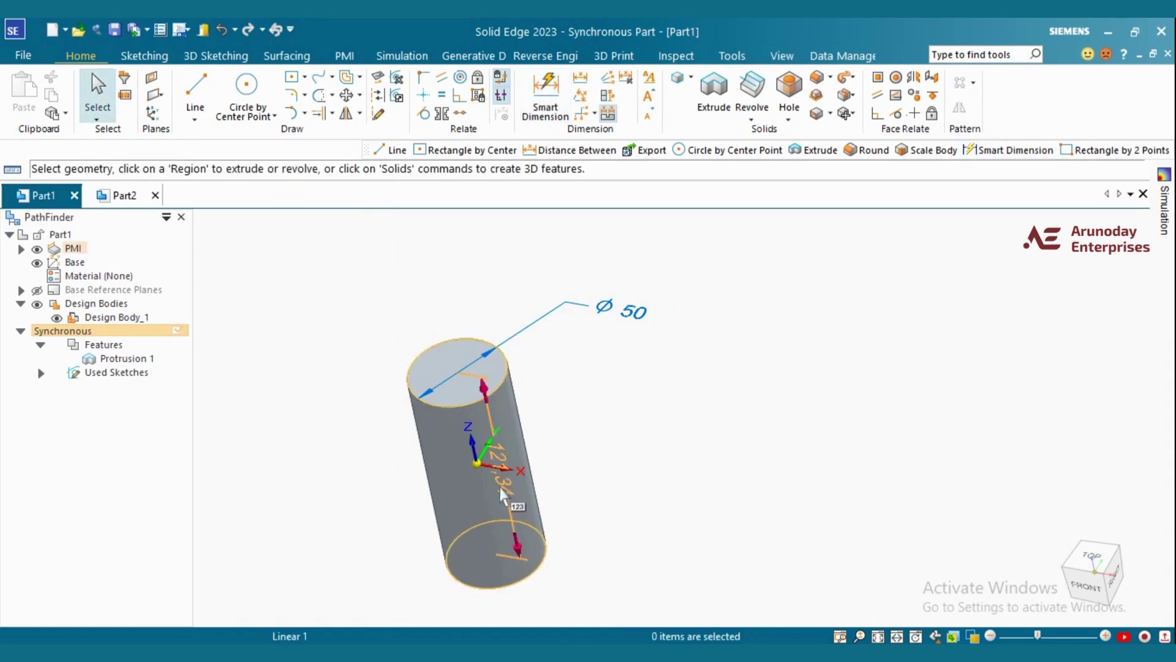
# Set the cylinder's height dimension to 100 mm, applying the change symmetrically to both end faces
pyautogui.scroll(1, 495, 449)
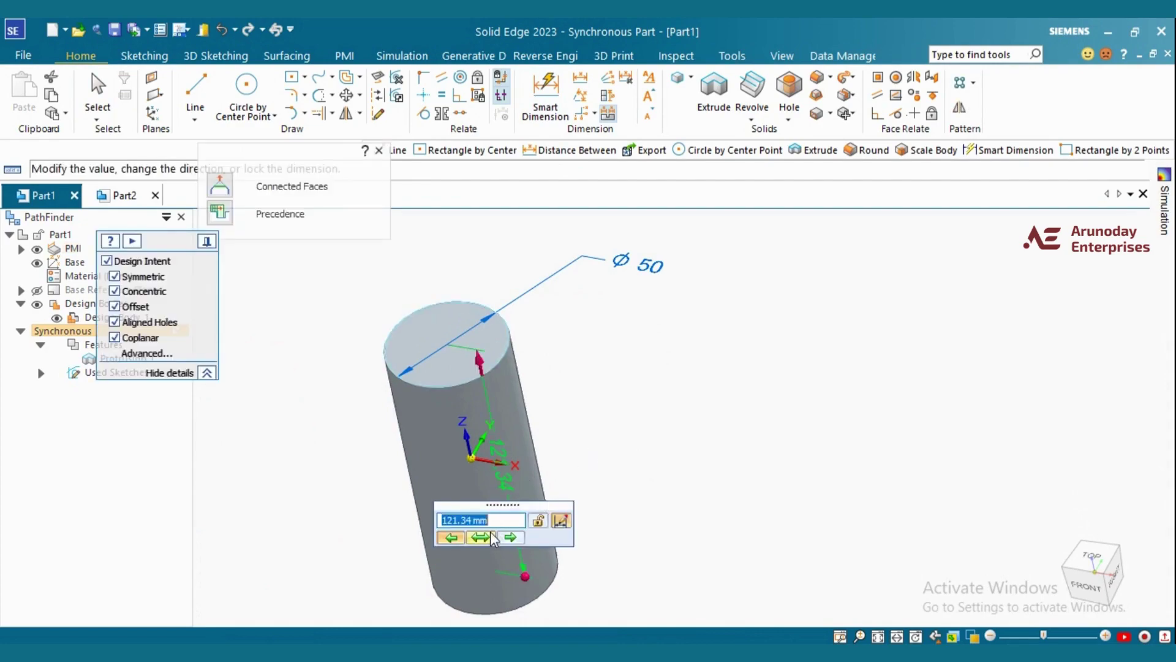
pyautogui.moveTo(500, 505); pyautogui.dragTo(709, 363)
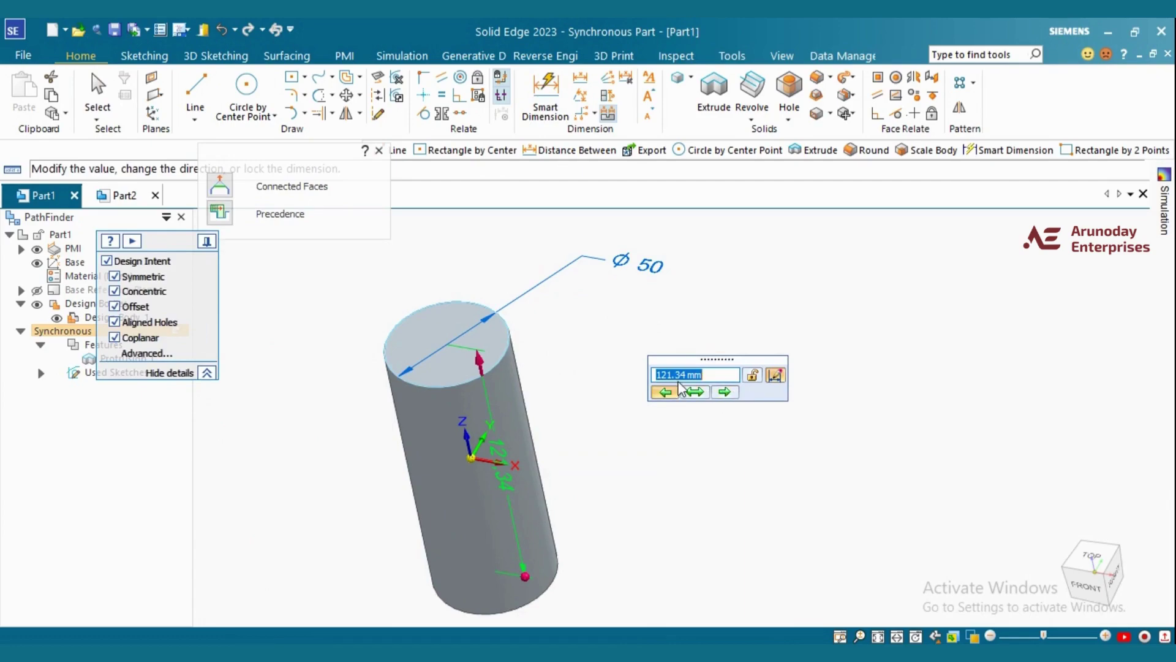
pyautogui.moveTo(637, 528); pyautogui.dragTo(599, 510, button='middle')
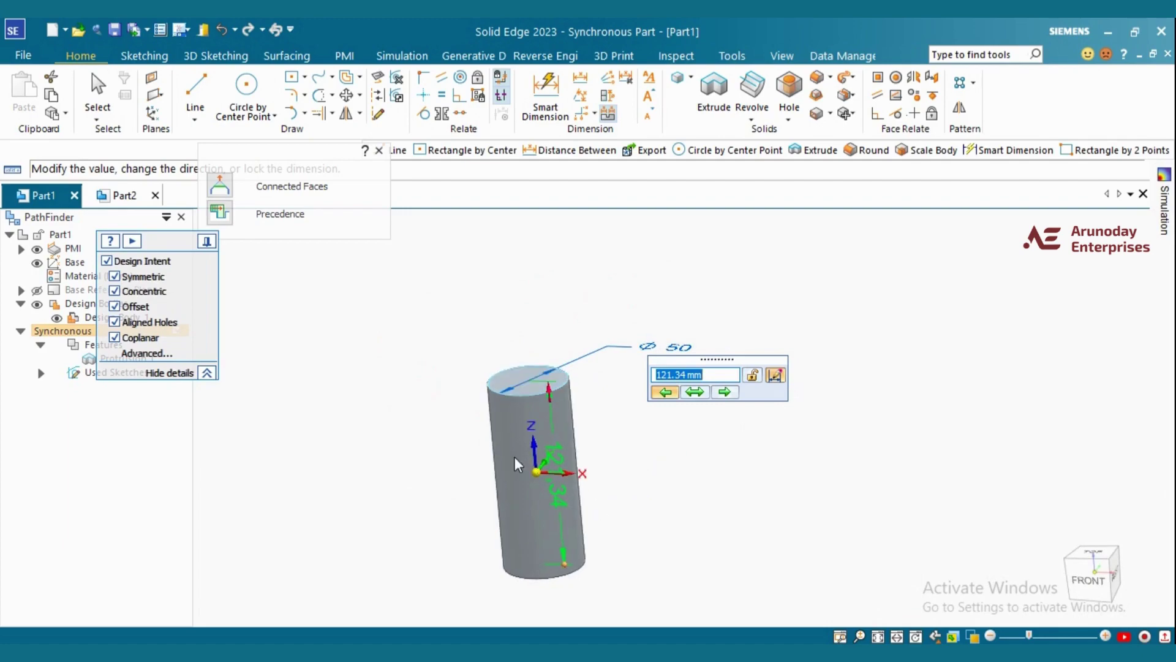
pyautogui.scroll(2, 547, 411)
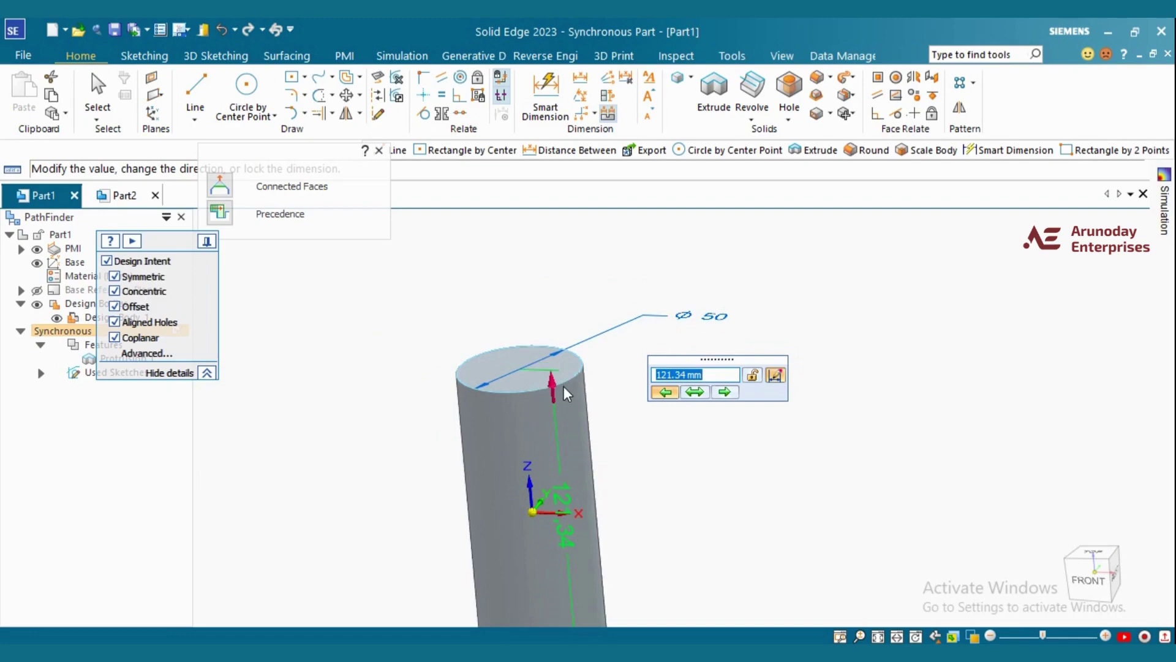
pyautogui.click(725, 392)
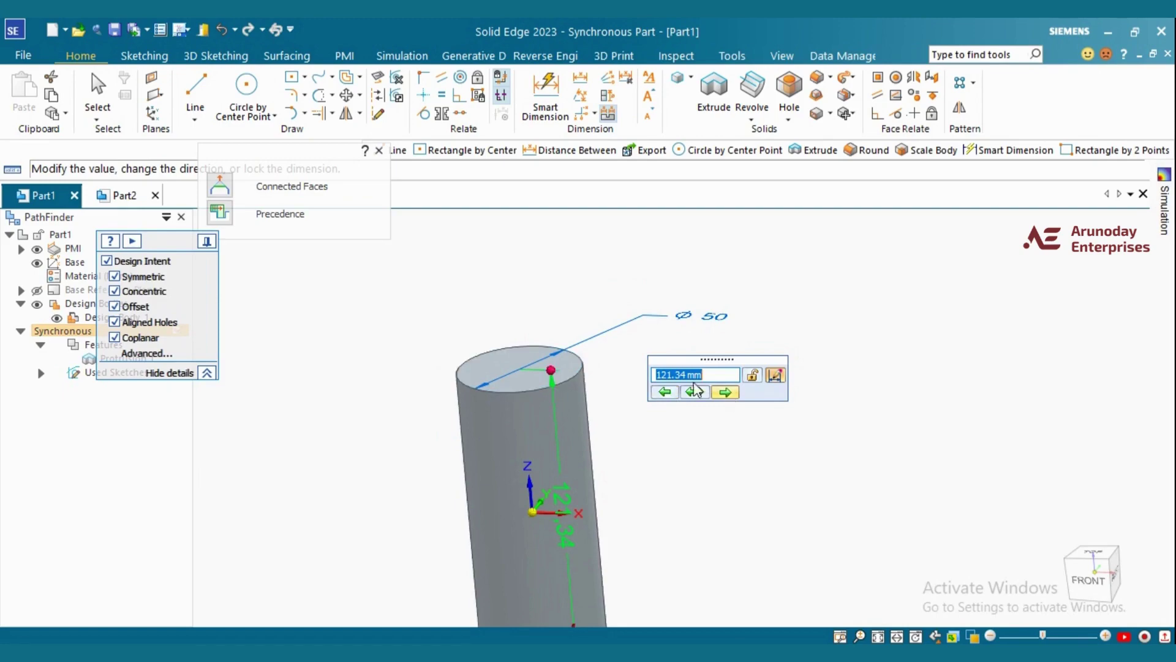
pyautogui.scroll(-2, 499, 250)
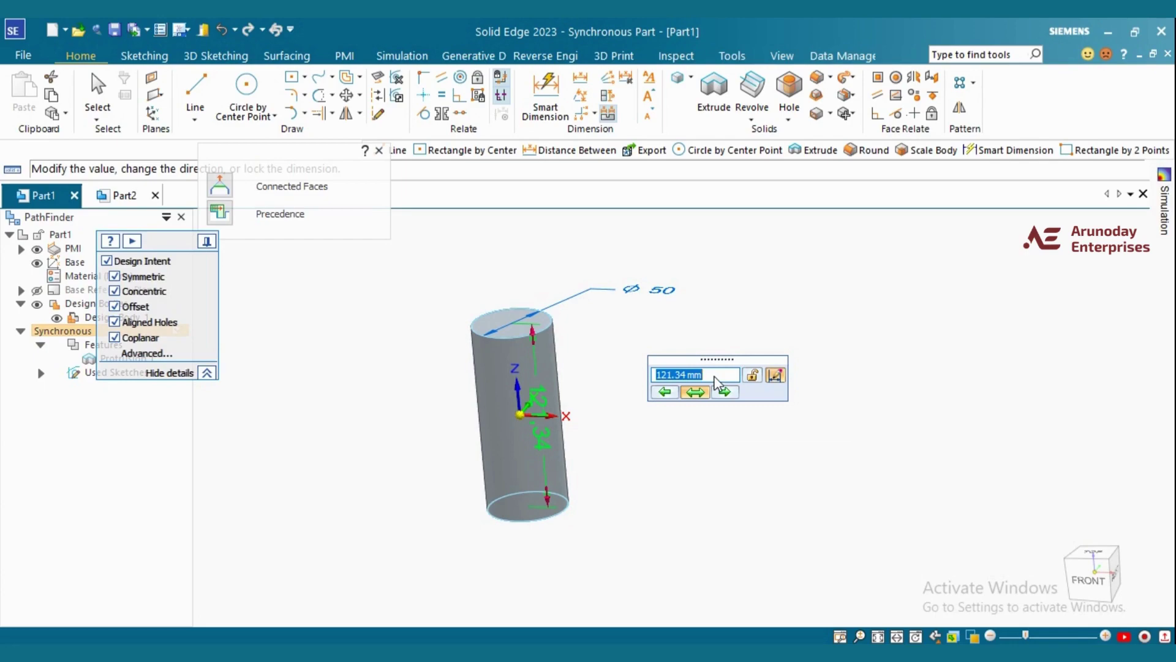
pyautogui.write('100')
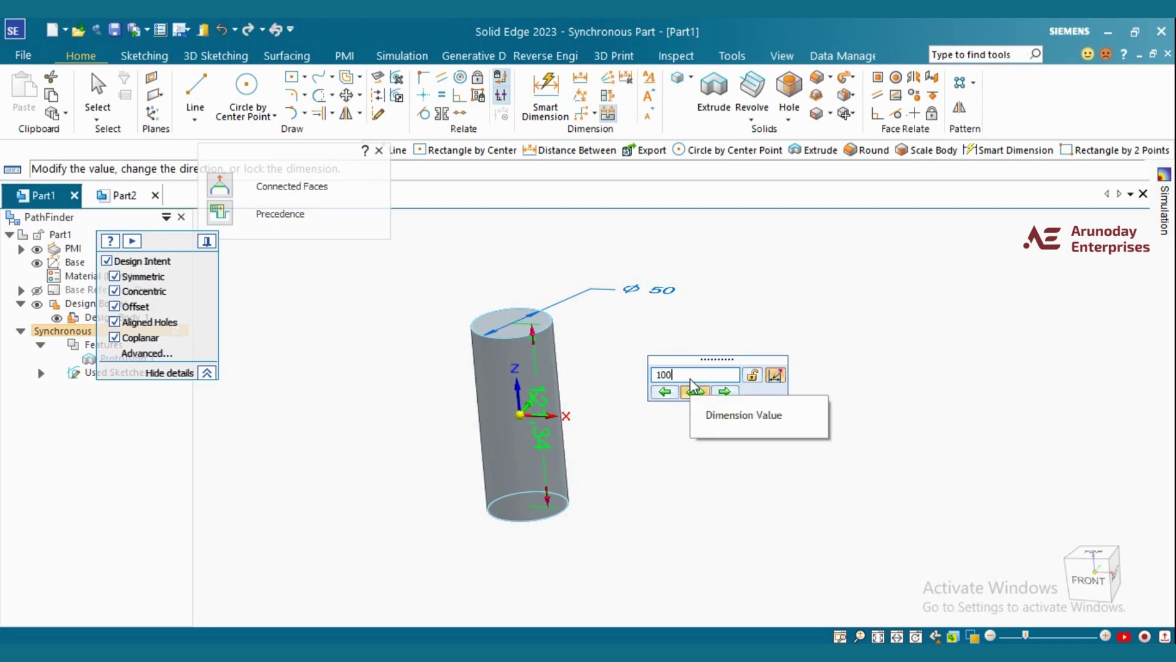
pyautogui.press('Return')
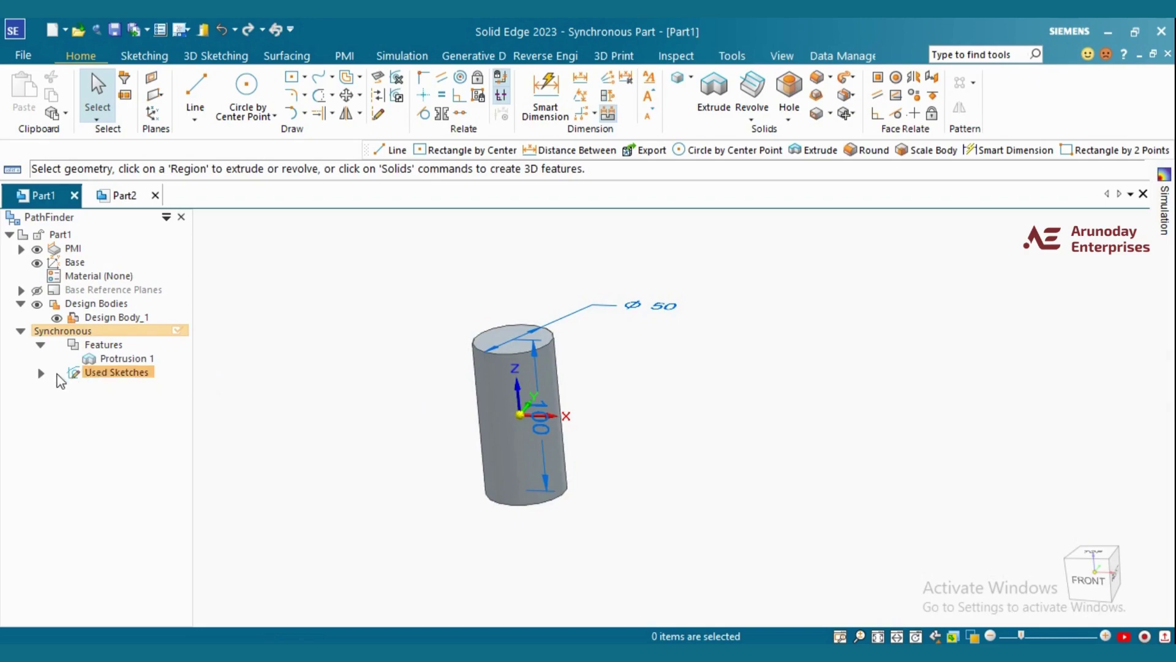
# Examine Sketch 3 under Used Sketches against the cylinder in front and top views, and delete the sketch
pyautogui.click(41, 372)
pyautogui.click(102, 386)
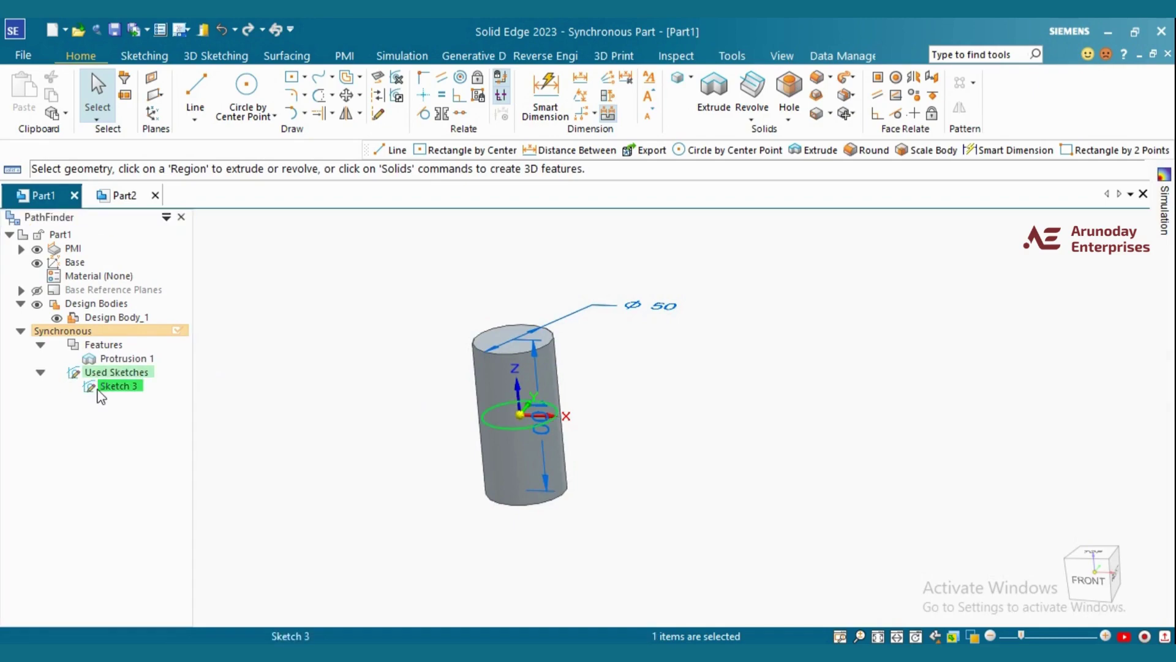
pyautogui.click(1088, 579)
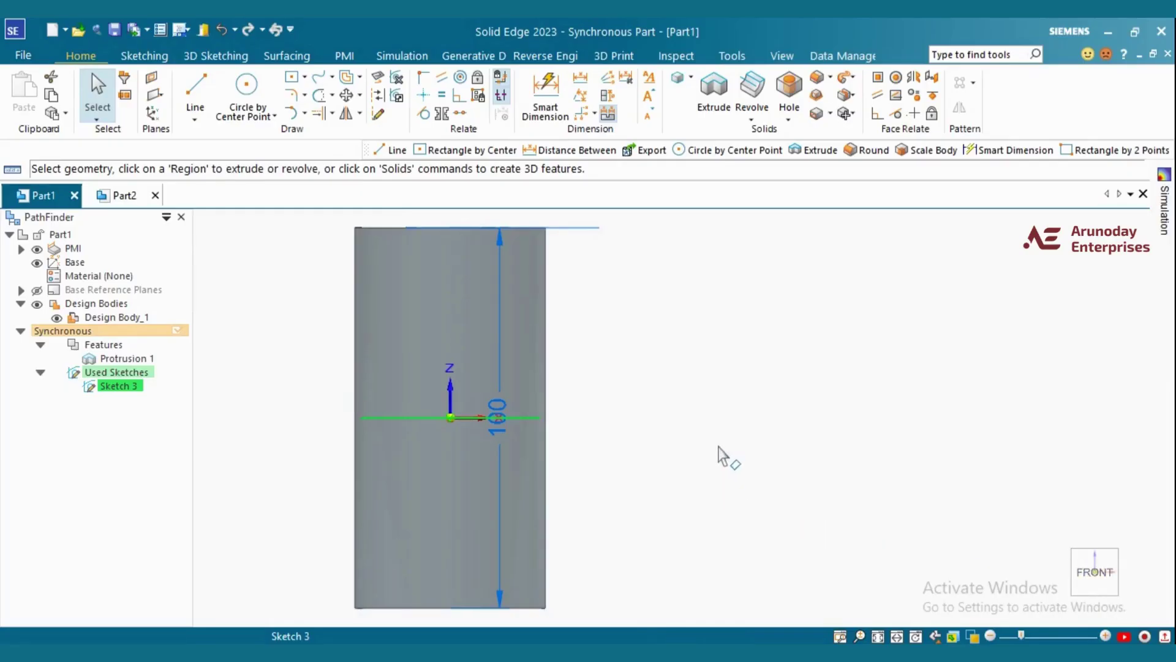
pyautogui.scroll(-3, 733, 431)
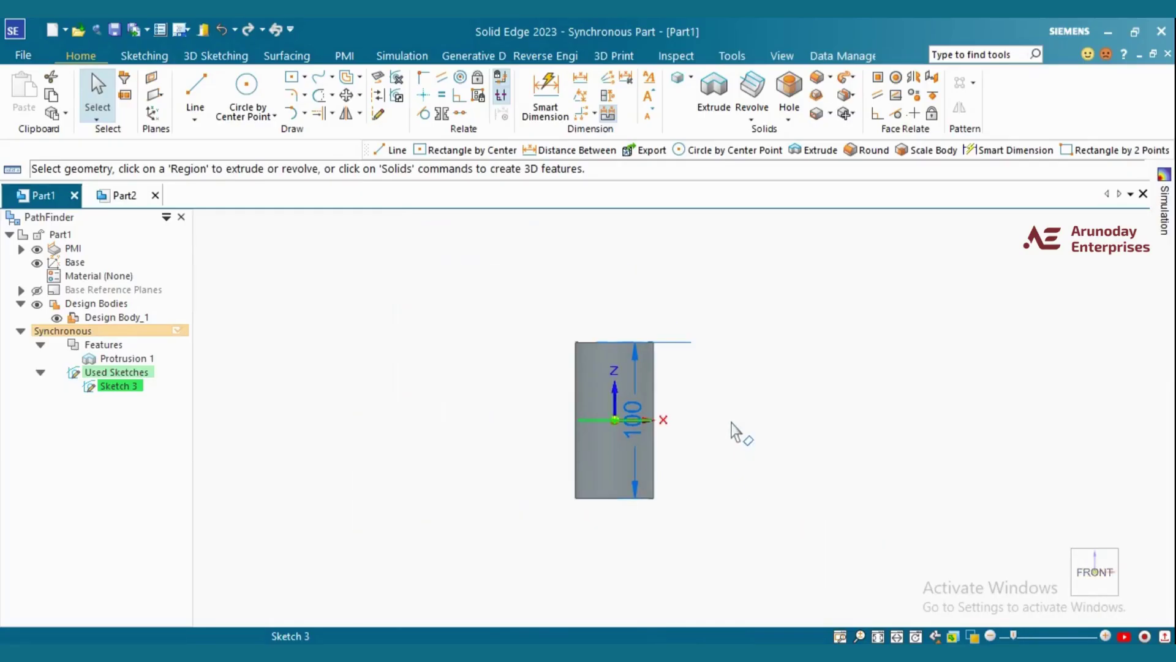
pyautogui.scroll(-2, 733, 430)
pyautogui.hotkey('ctrl', 'i')
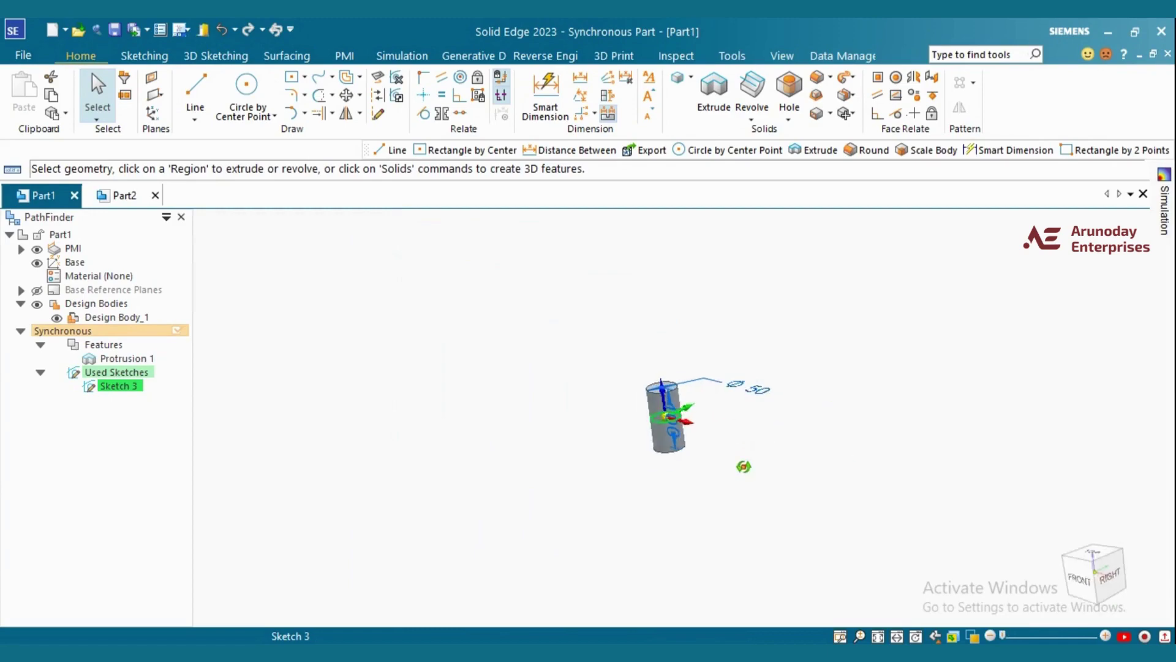
pyautogui.click(1091, 555)
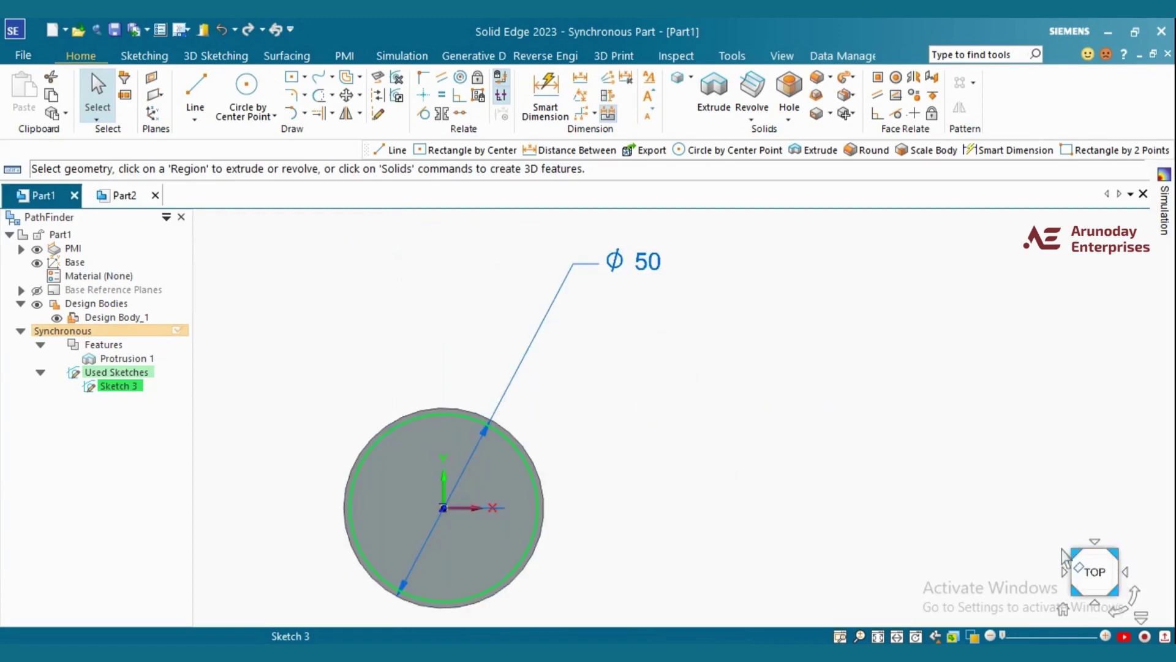
pyautogui.moveTo(695, 398); pyautogui.dragTo(683, 289, button='middle')
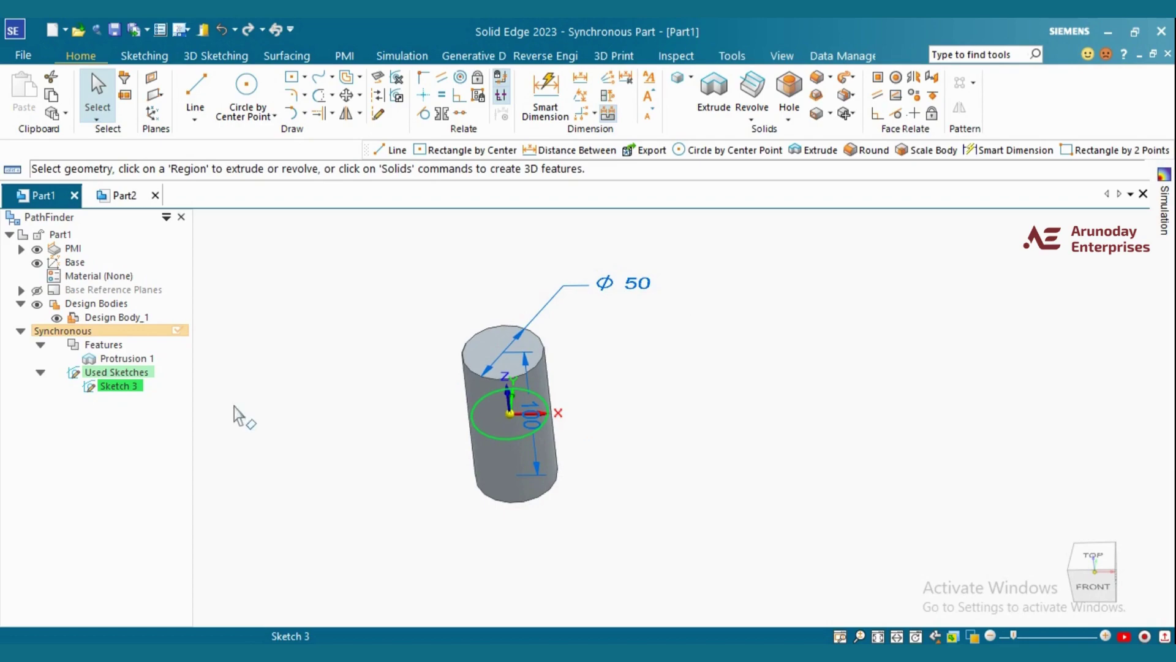
pyautogui.rightClick(111, 390)
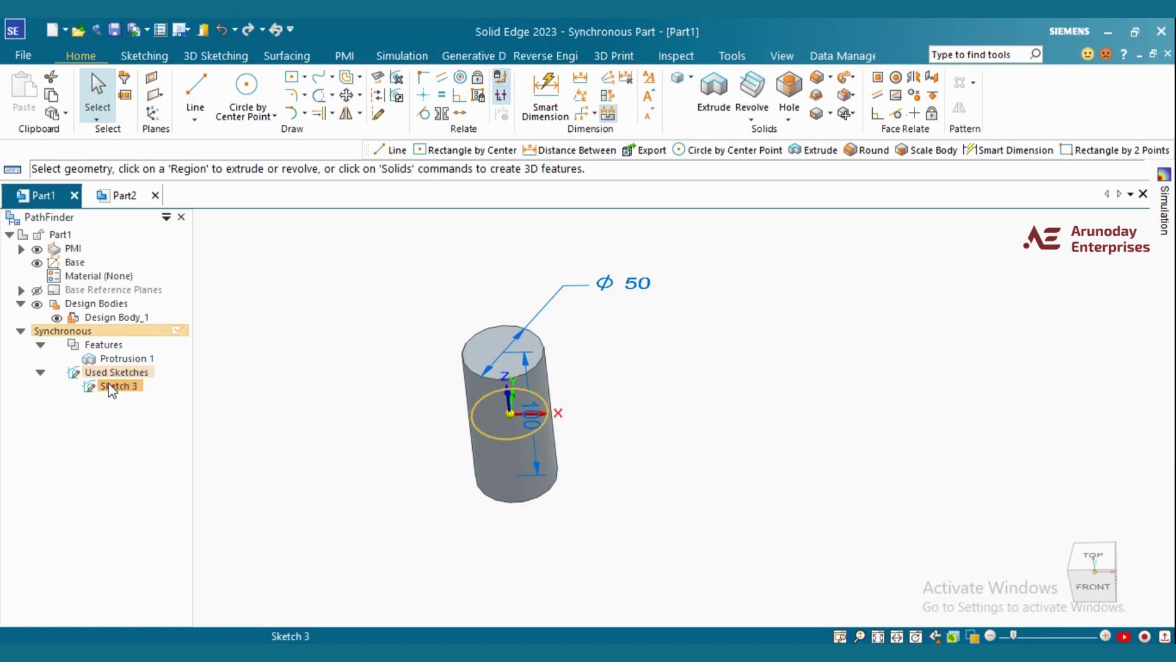
pyautogui.press('Delete')
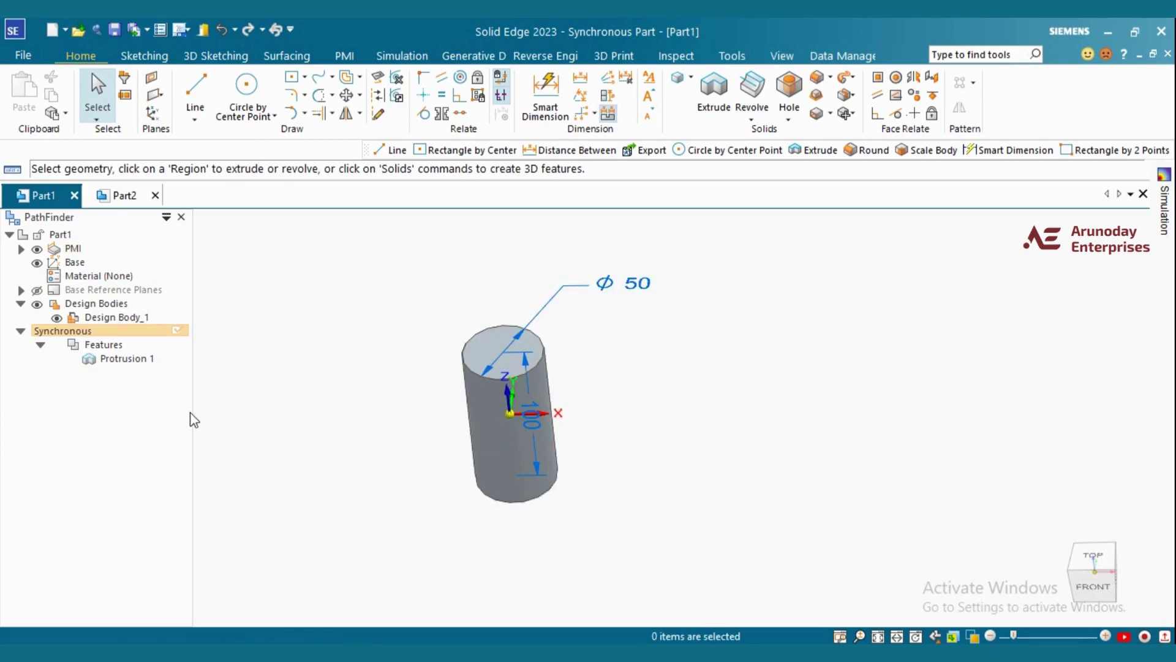
# Switch to Part2, show Sketch 1 of the ordered model, and delete it
pyautogui.click(115, 204)
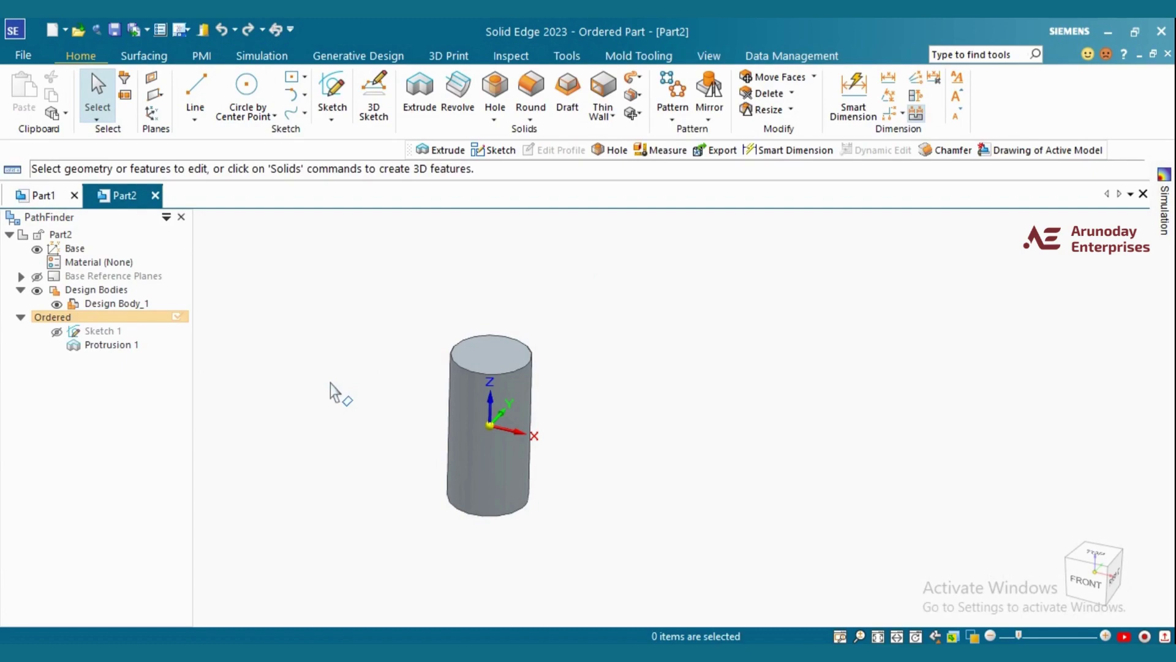
pyautogui.click(113, 332)
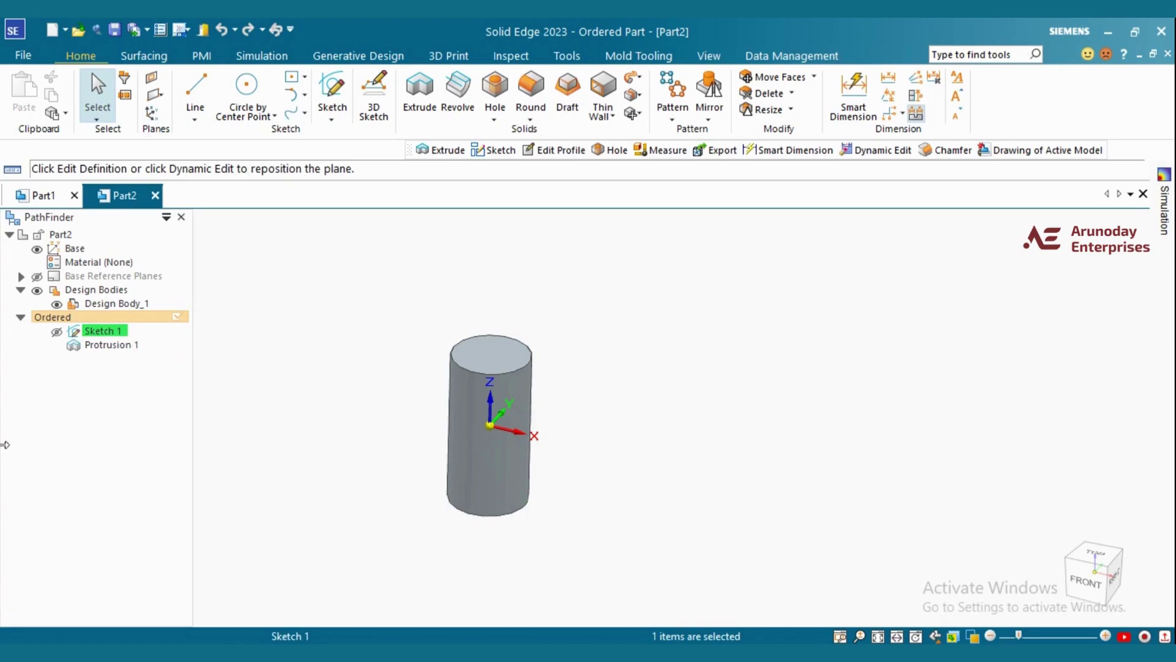
pyautogui.click(57, 332)
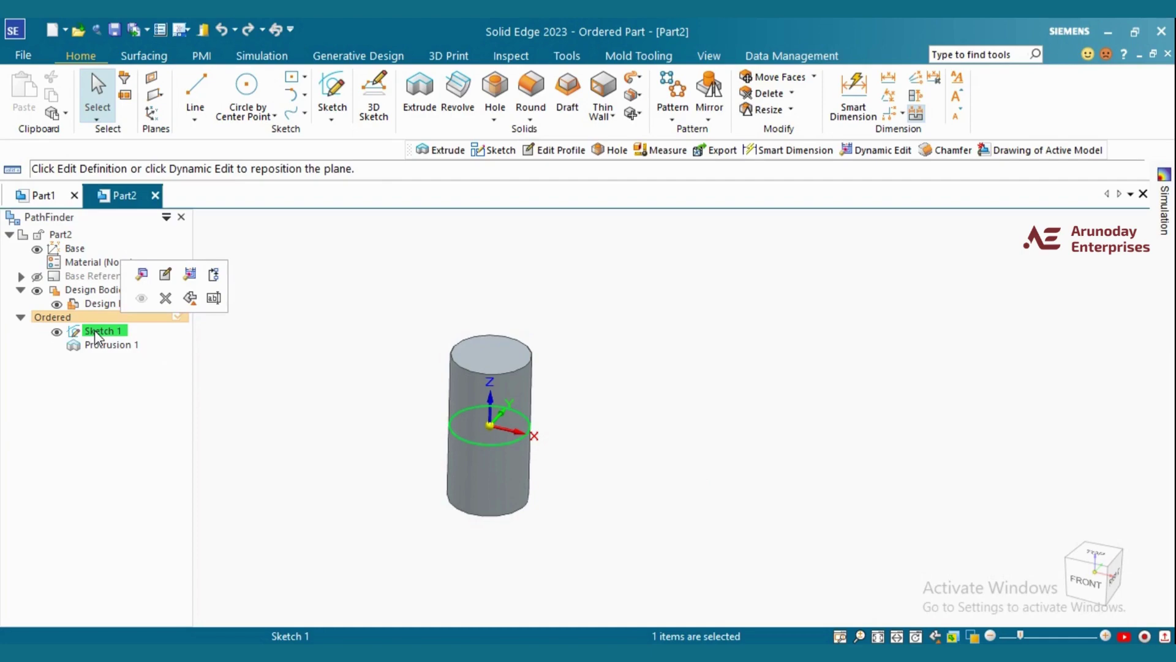
pyautogui.press('Delete')
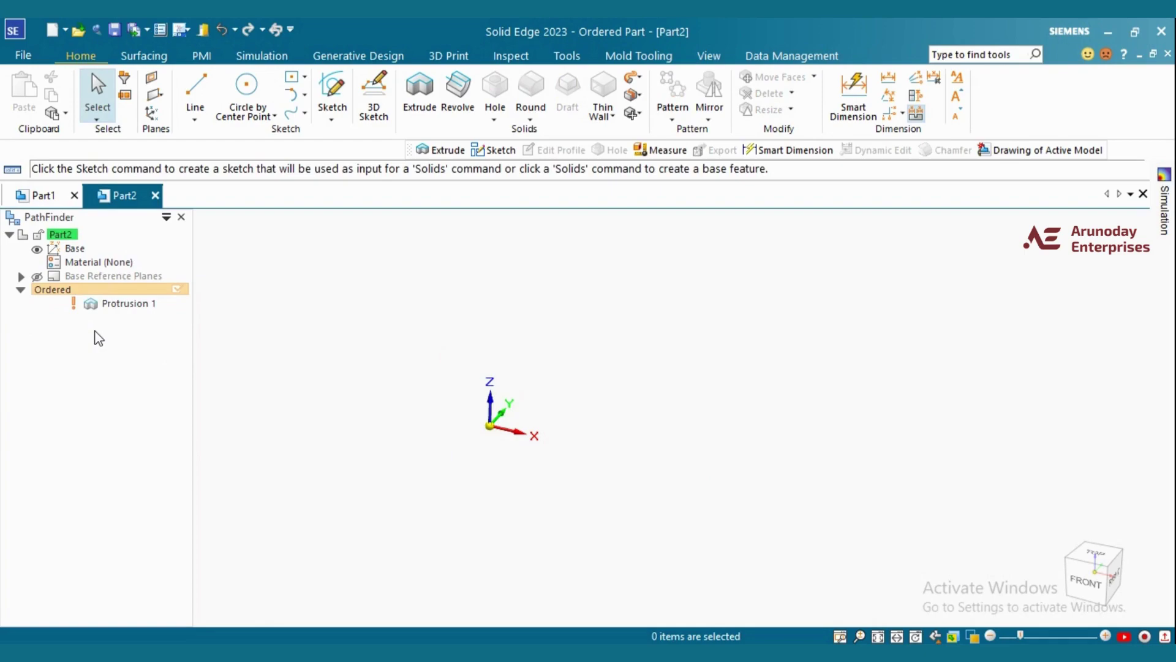
pyautogui.scroll(-2, 563, 496)
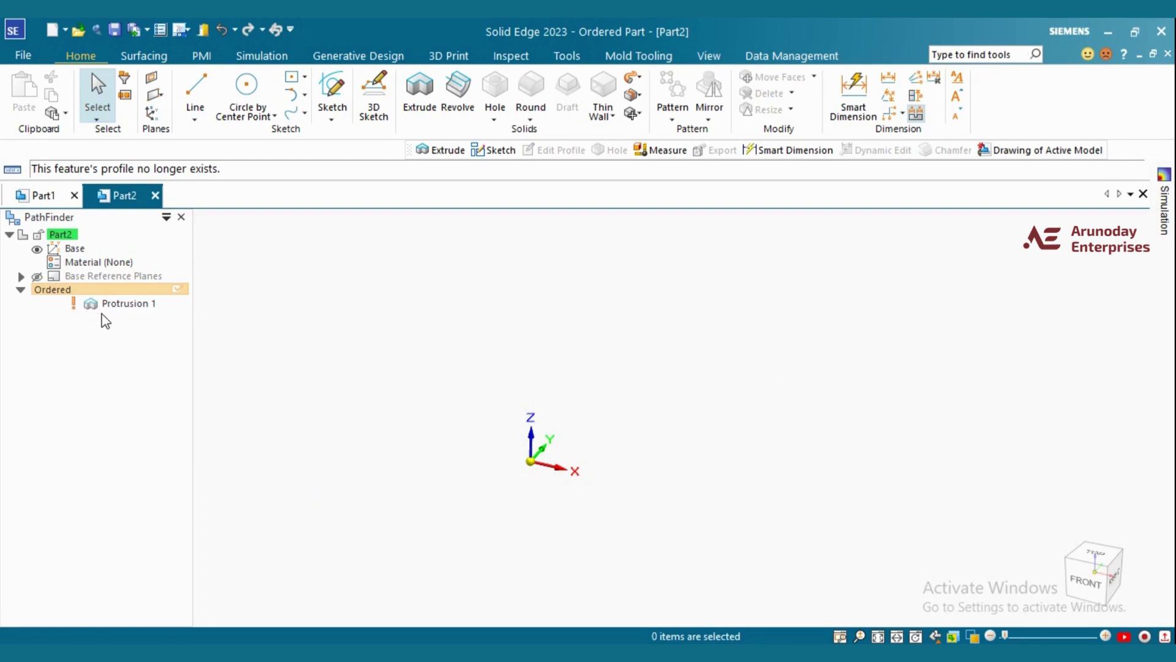
# Compare the Part1 and Part2 models after the sketch deletions, finishing on Part1
pyautogui.click(43, 195)
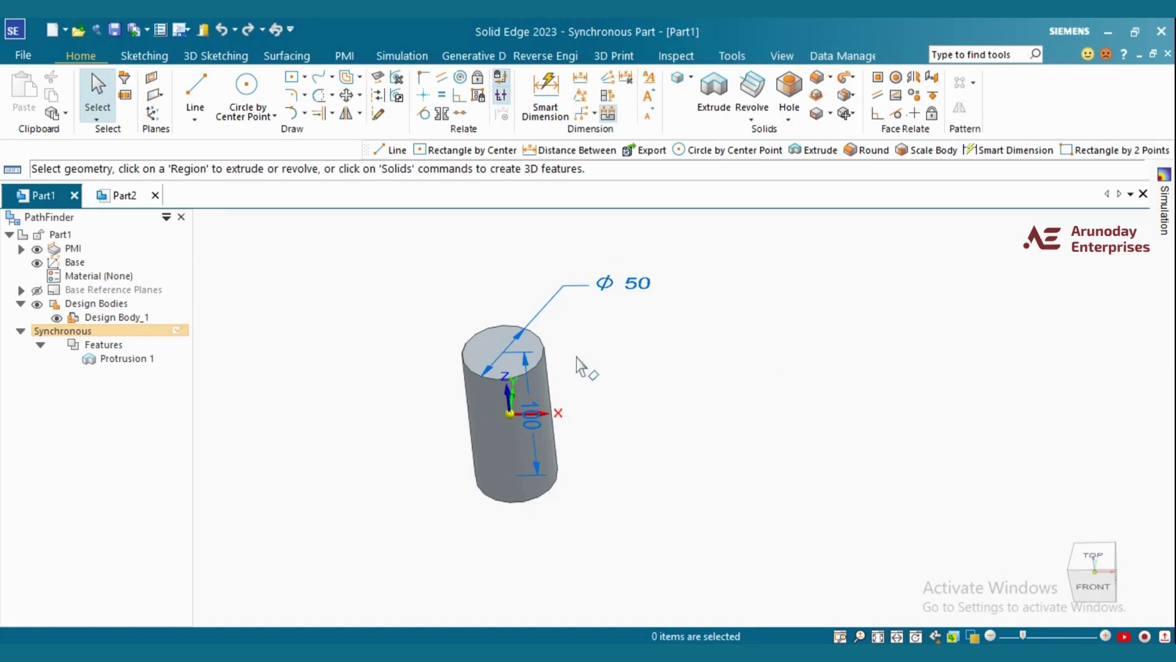
pyautogui.click(125, 195)
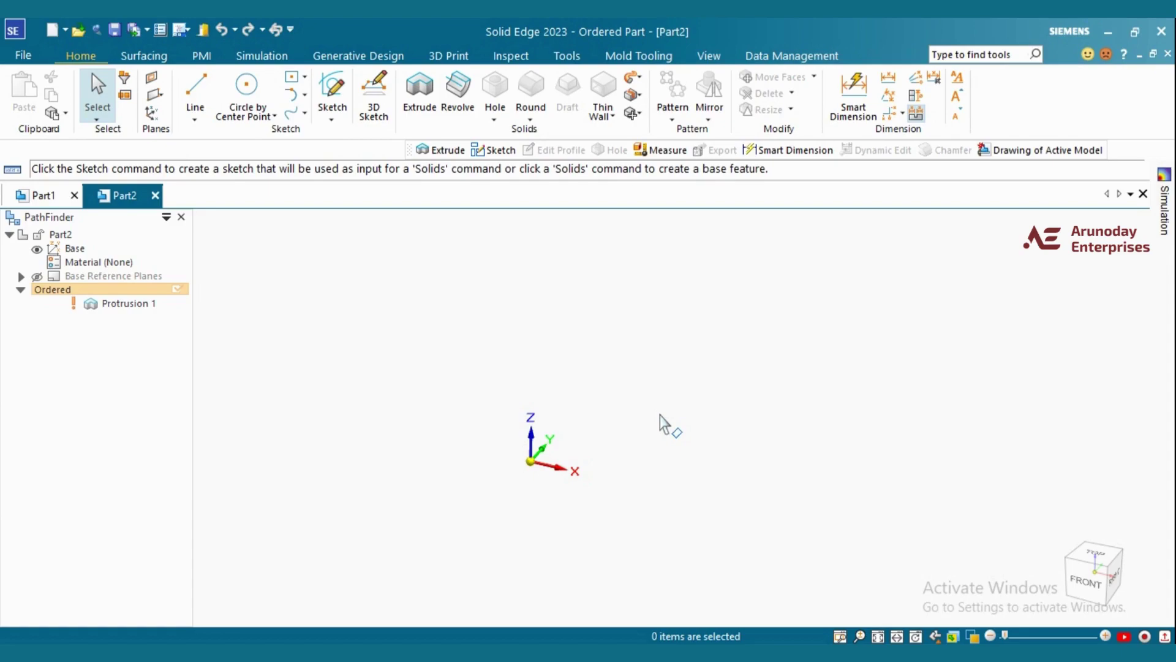
pyautogui.click(37, 196)
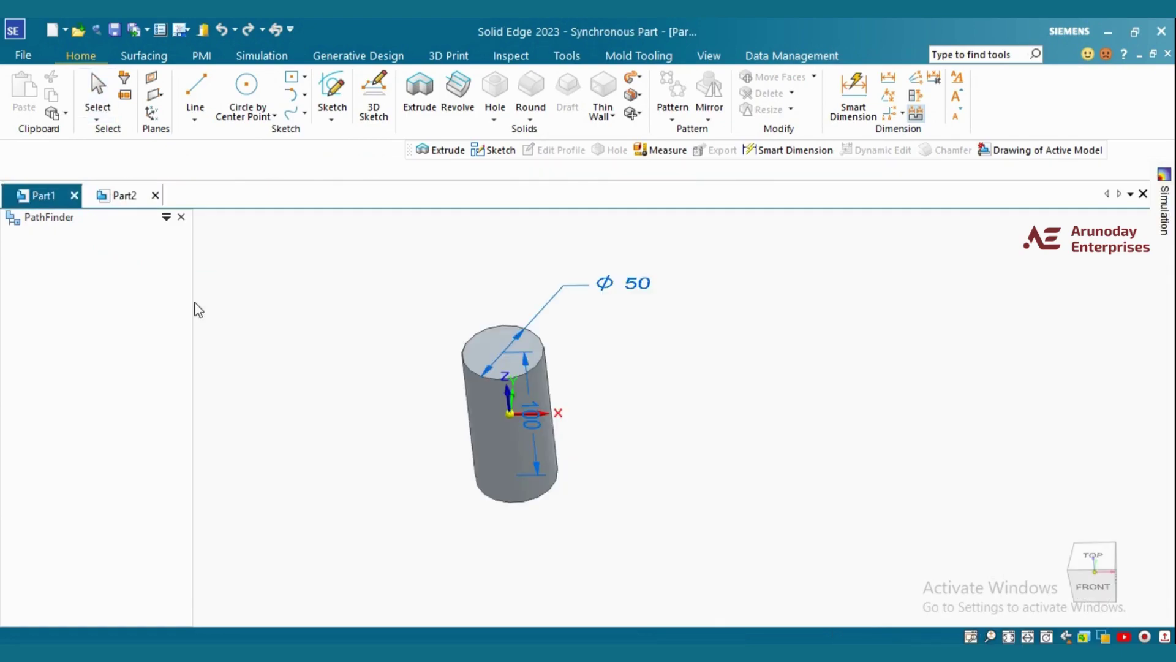